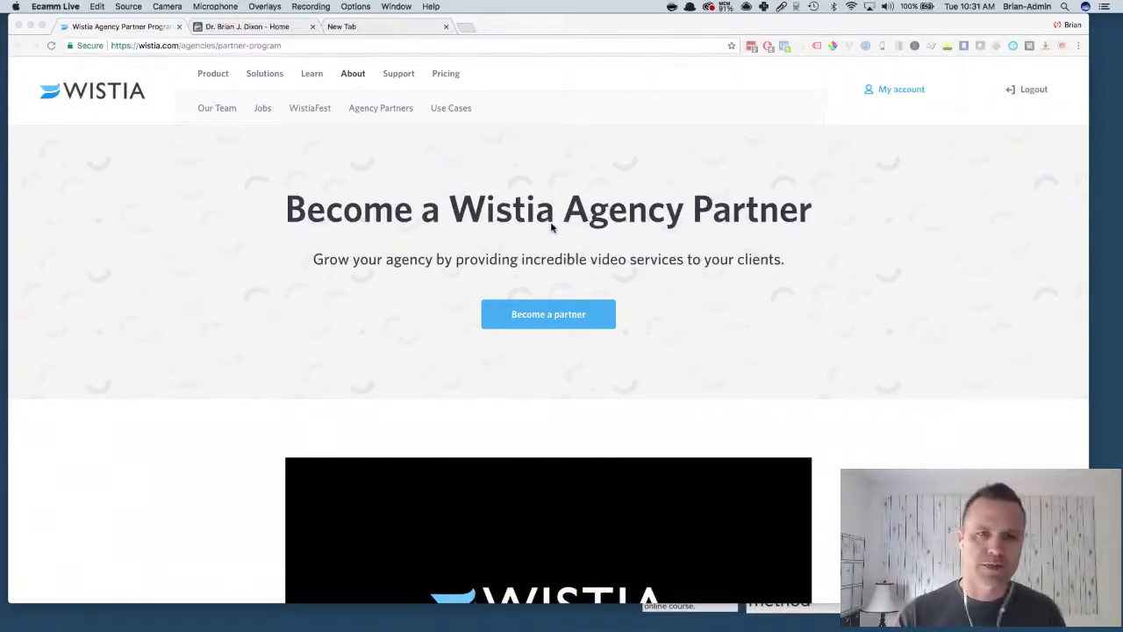
Play the promotional video on the Wistia Agency Partner Program page.
left_click(843, 150)
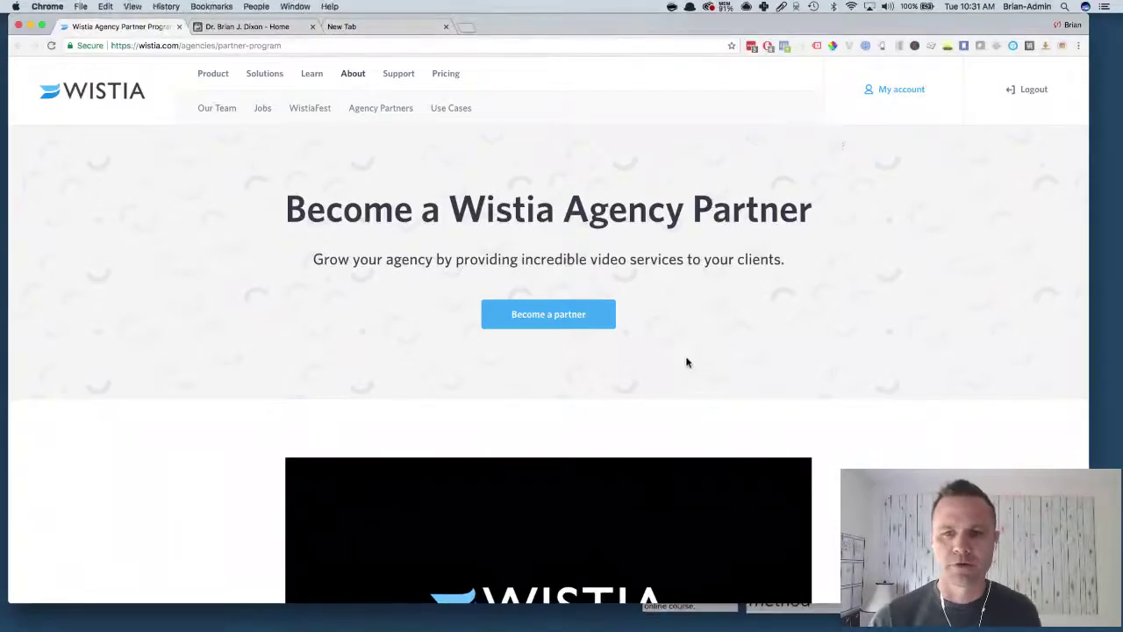
scroll(685, 360, "down", 3)
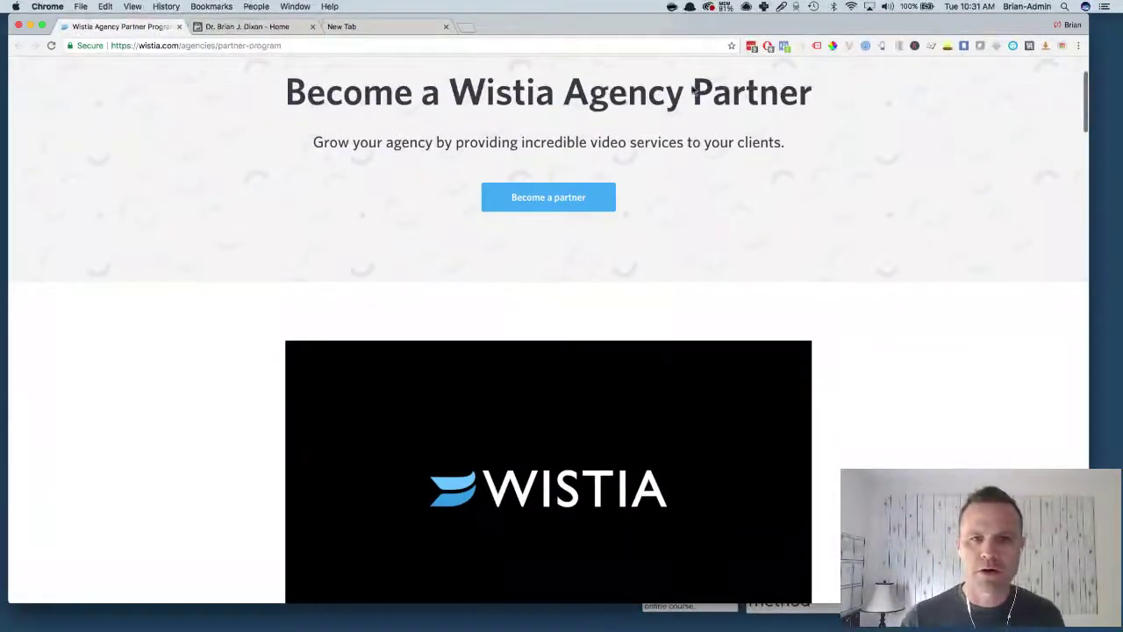
scroll(488, 283, "down", 5)
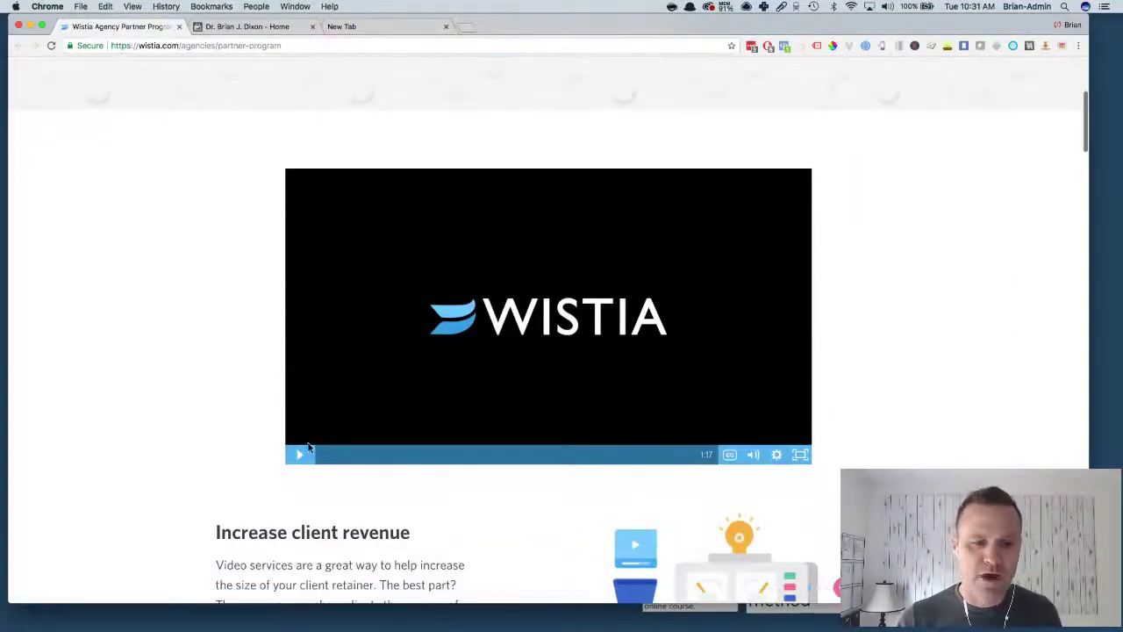
left_click(301, 454)
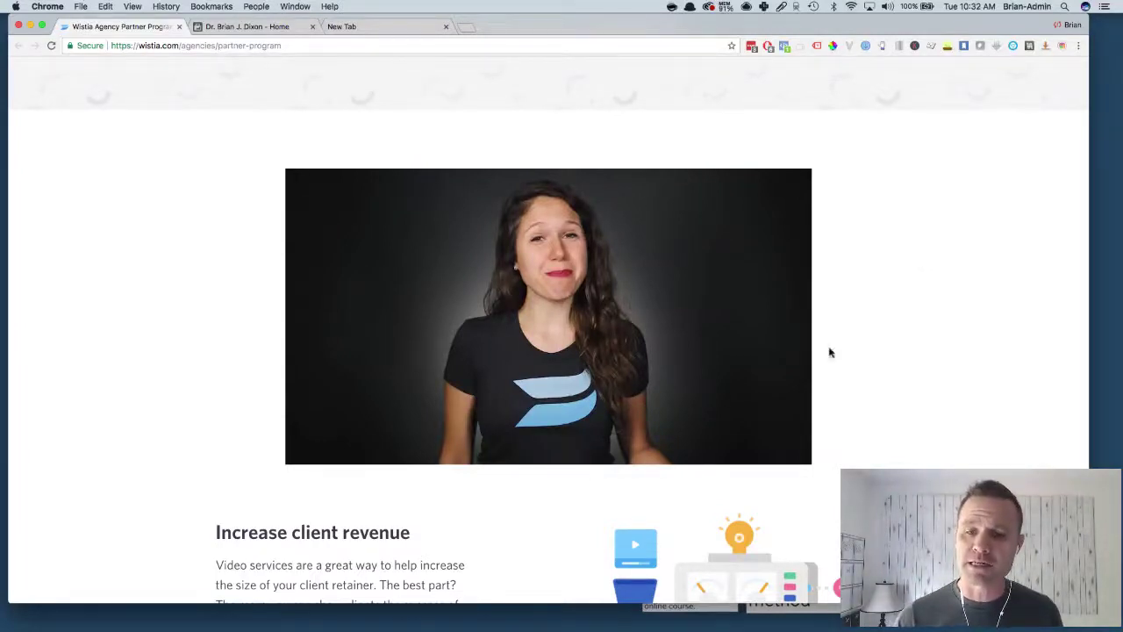
Copy the Wistia video's link and thumbnail code and paste it into a new browser tab's address field.
mouse_move(755, 414)
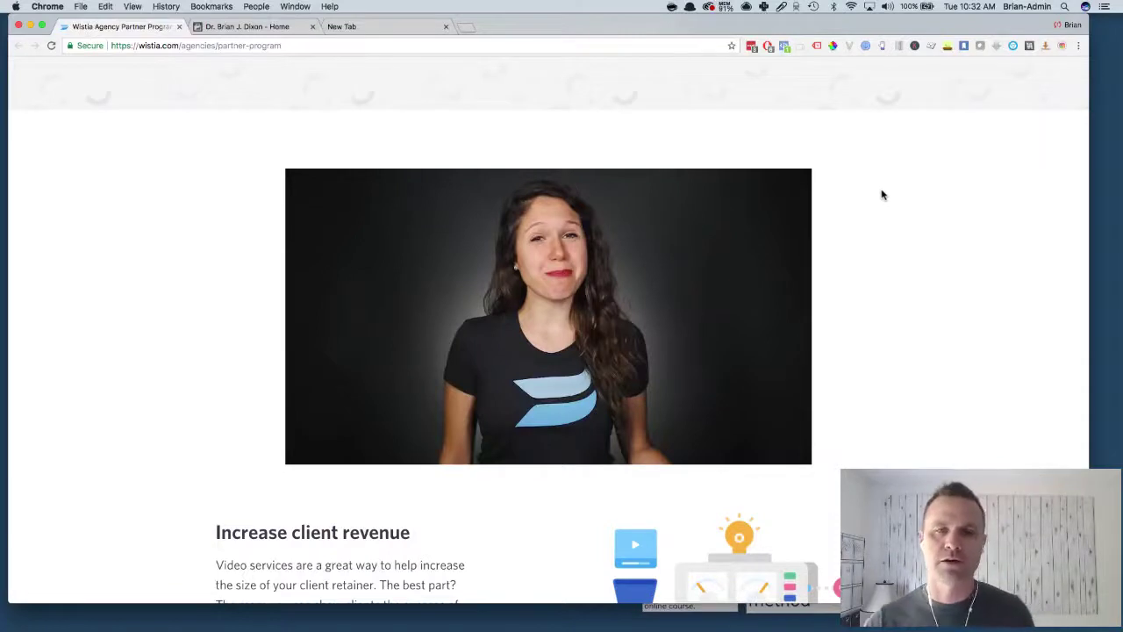
mouse_move(674, 243)
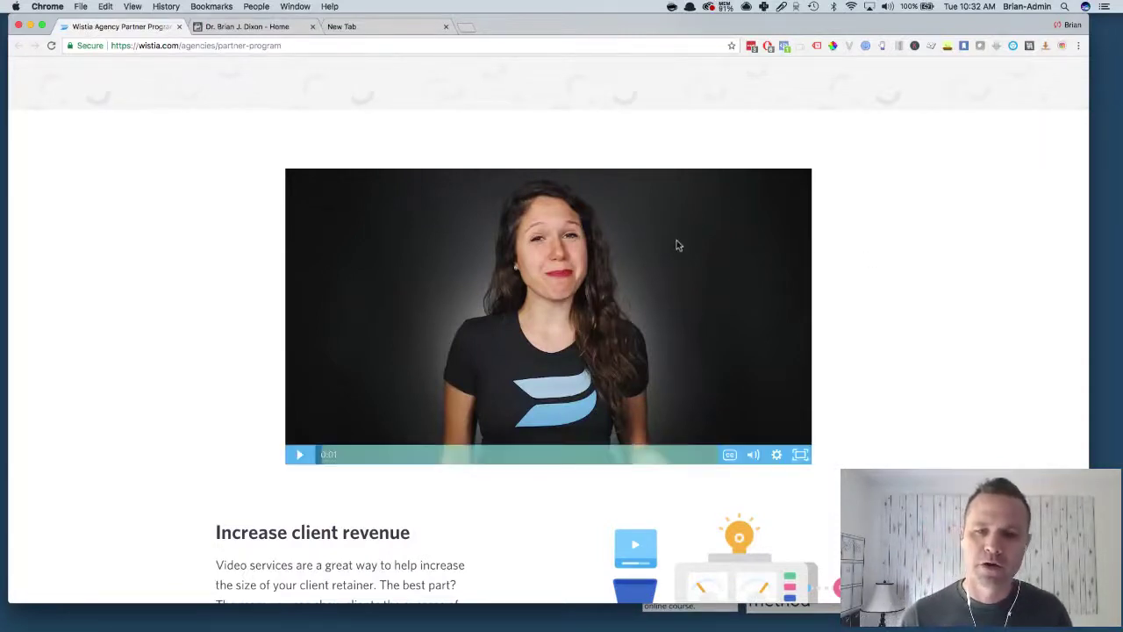
right_click(713, 325)
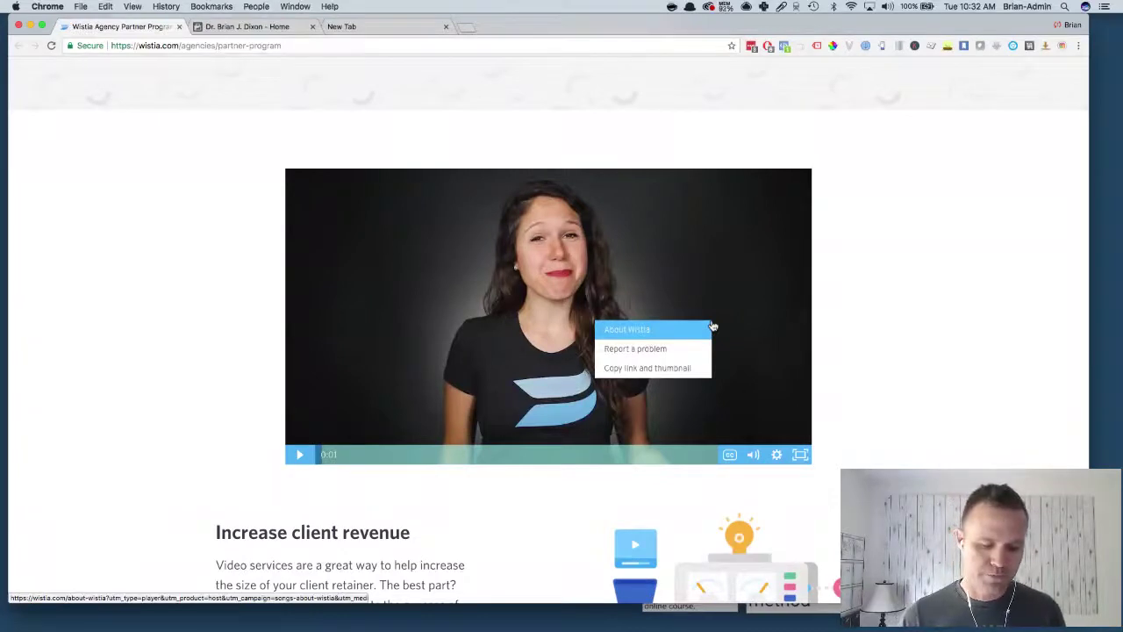
left_click(682, 370)
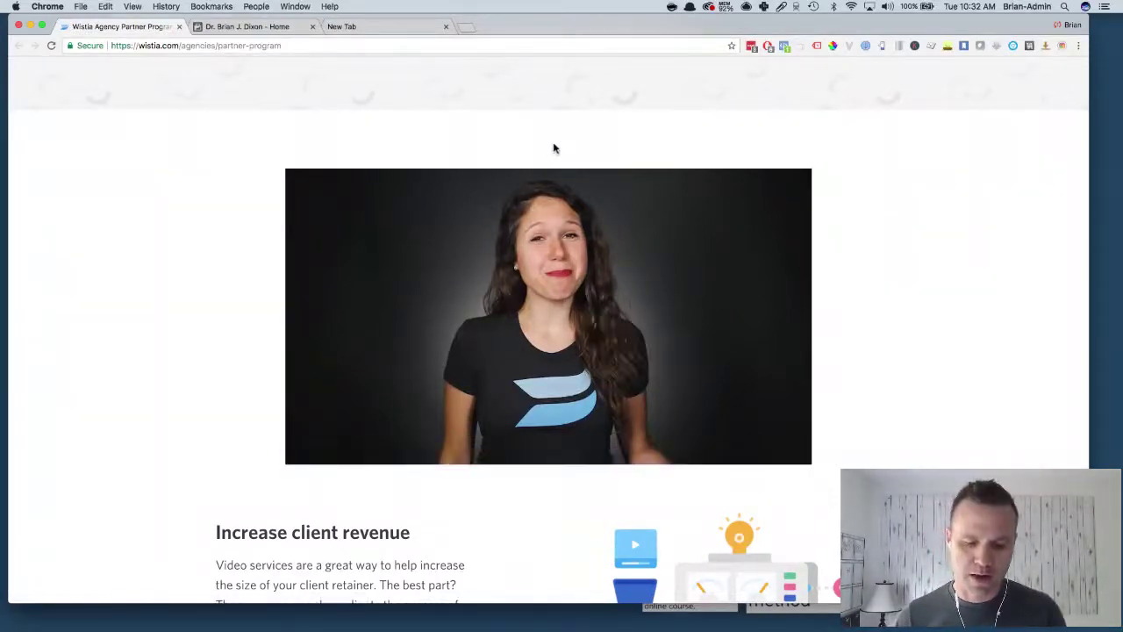
key("super+t")
key("super+v")
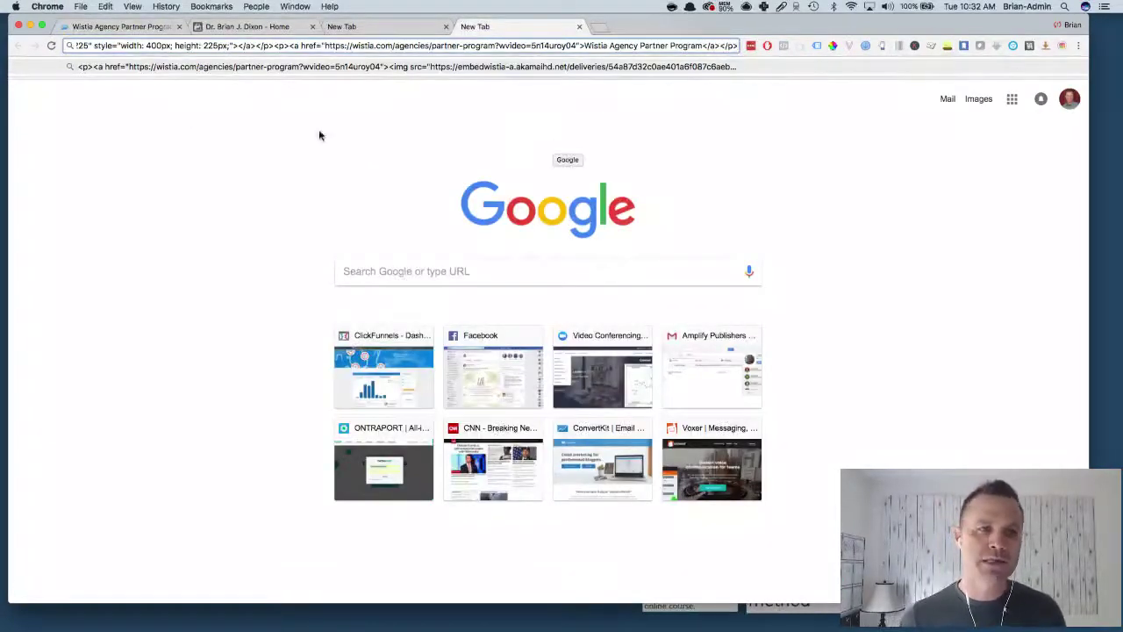
Copy the video ID 5n14uroy04 that follows "wvideo=" in the pasted code.
left_click_drag(175, 46, 285, 50)
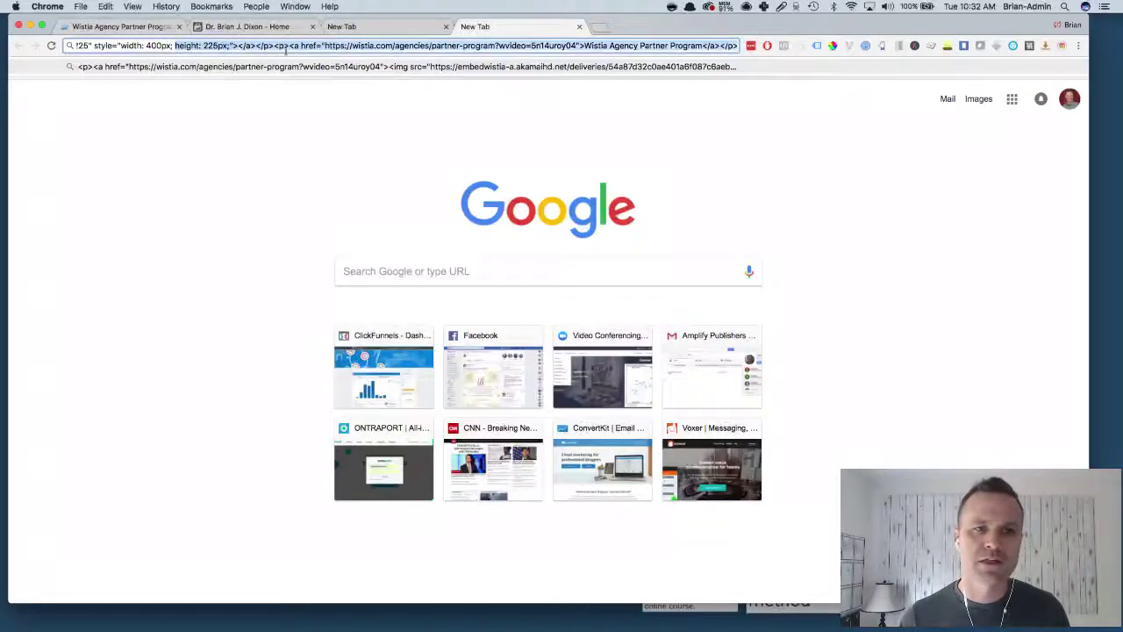
left_click(528, 42)
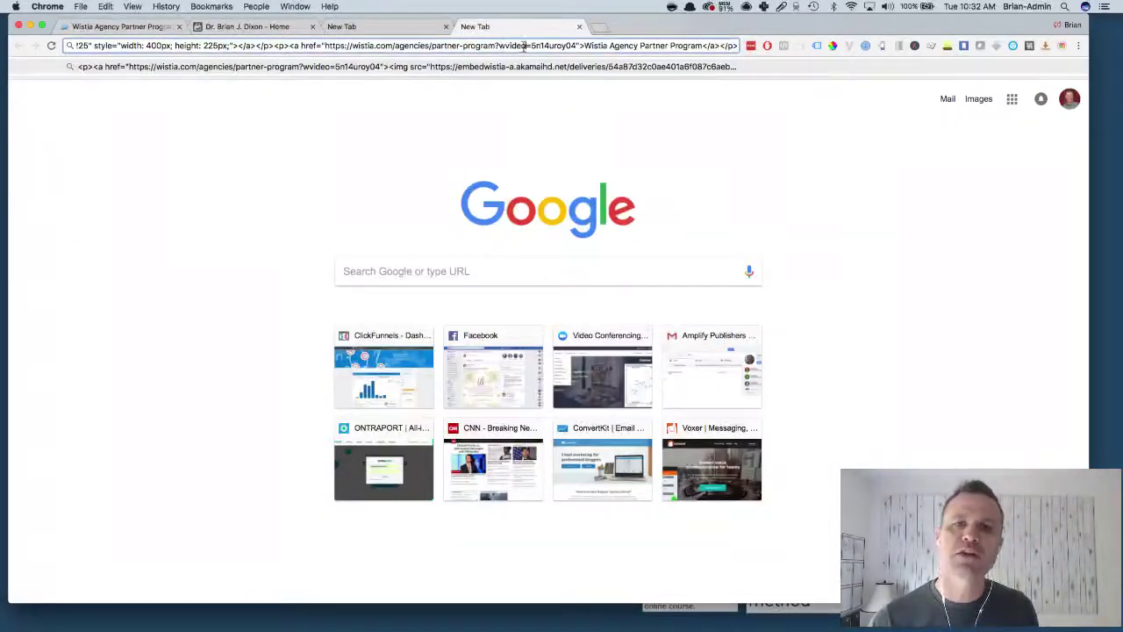
left_click_drag(531, 46, 576, 46)
key("super+c")
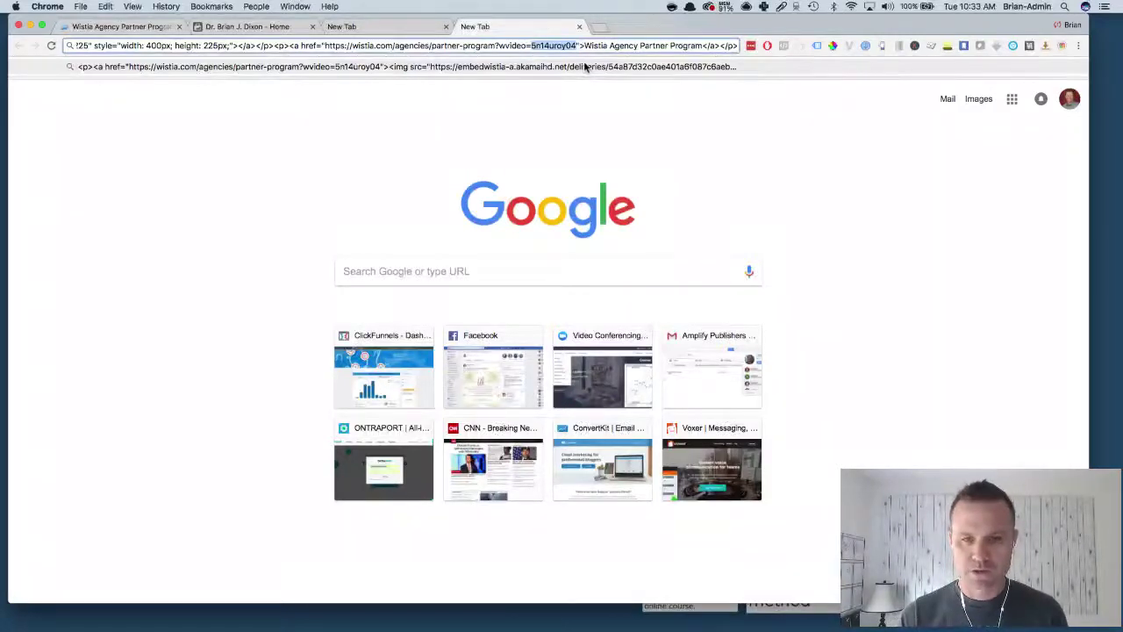
Enter the base address fast.wistia.net/embed/iframe/ in another new tab, without any video ID after it.
key("super+t")
type("fas")
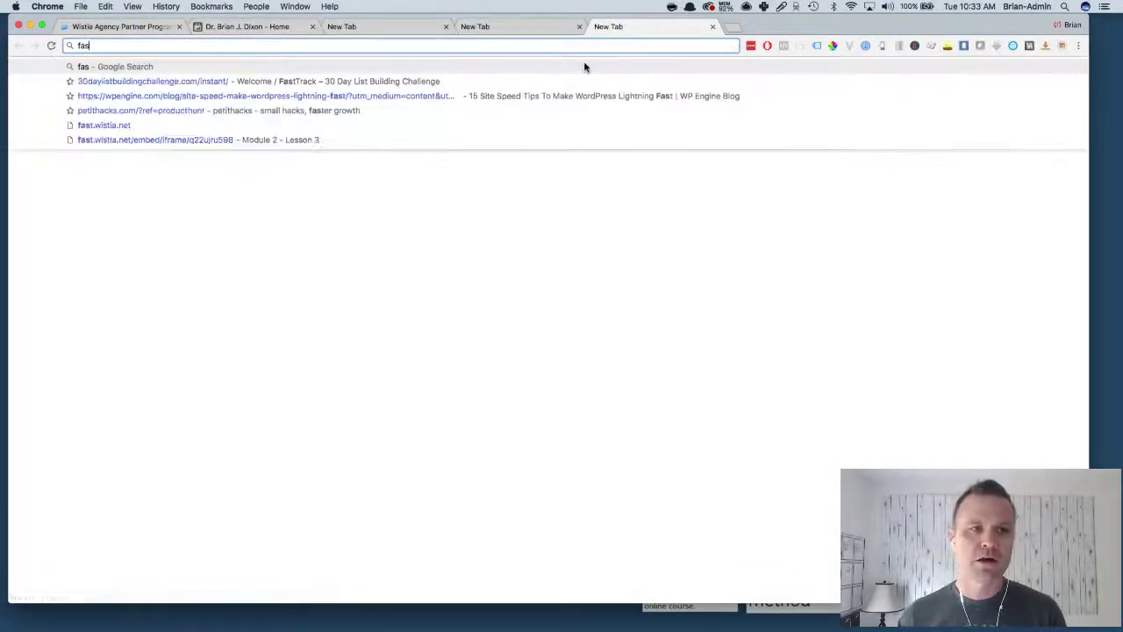
key("Down")
key("Down")
key("Down")
key("Down")
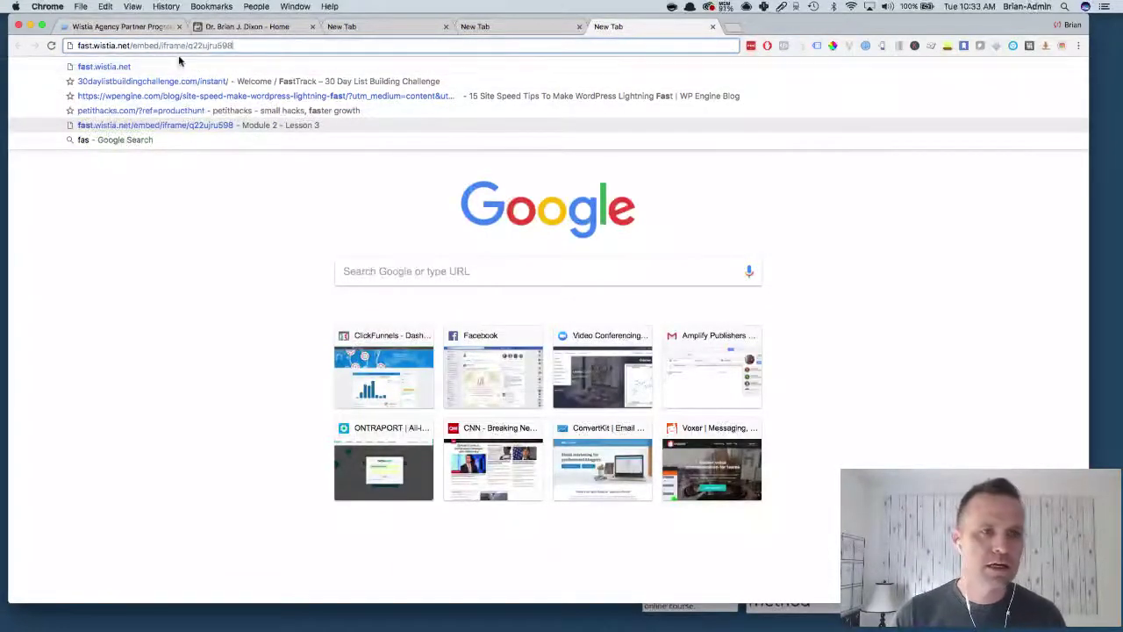
left_click_drag(157, 46, 237, 45)
left_click(237, 46)
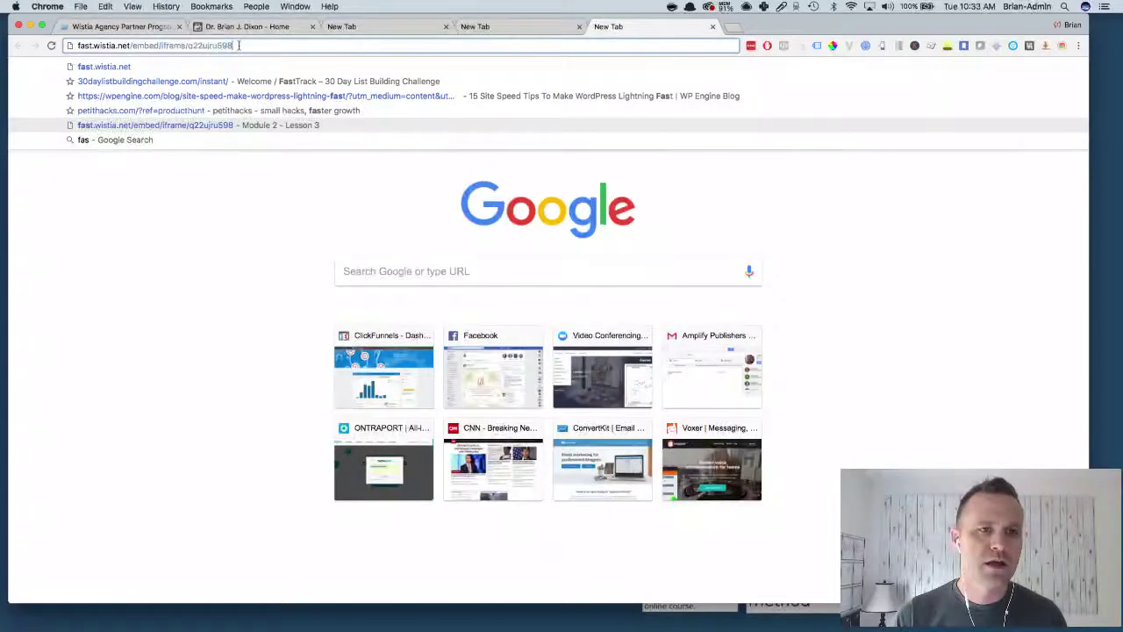
double_click(230, 46)
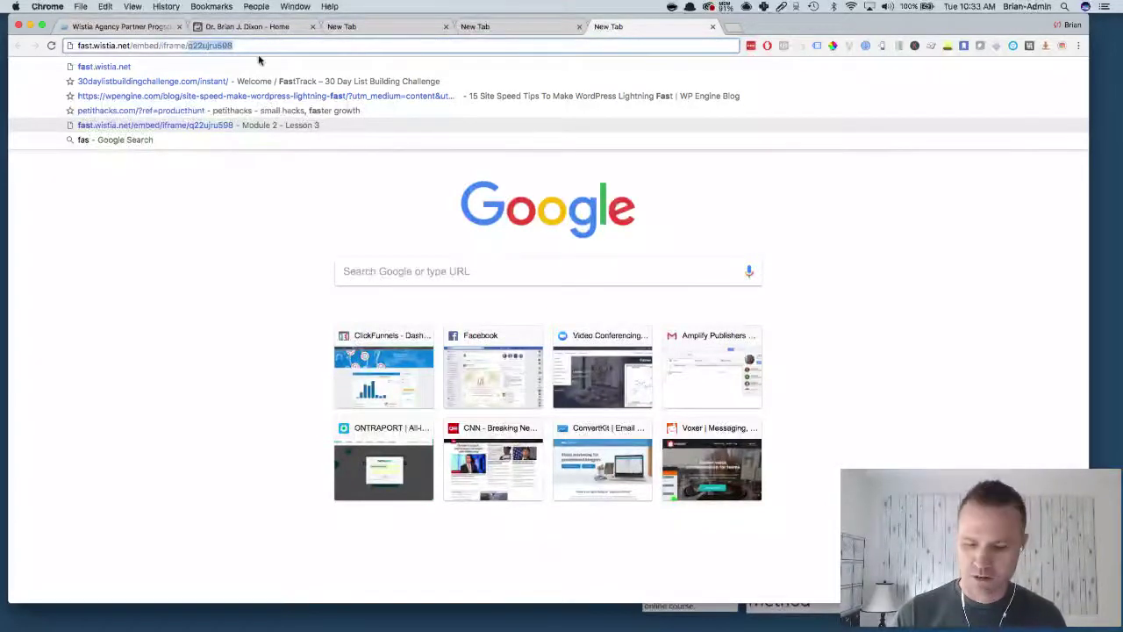
key("BackSpace")
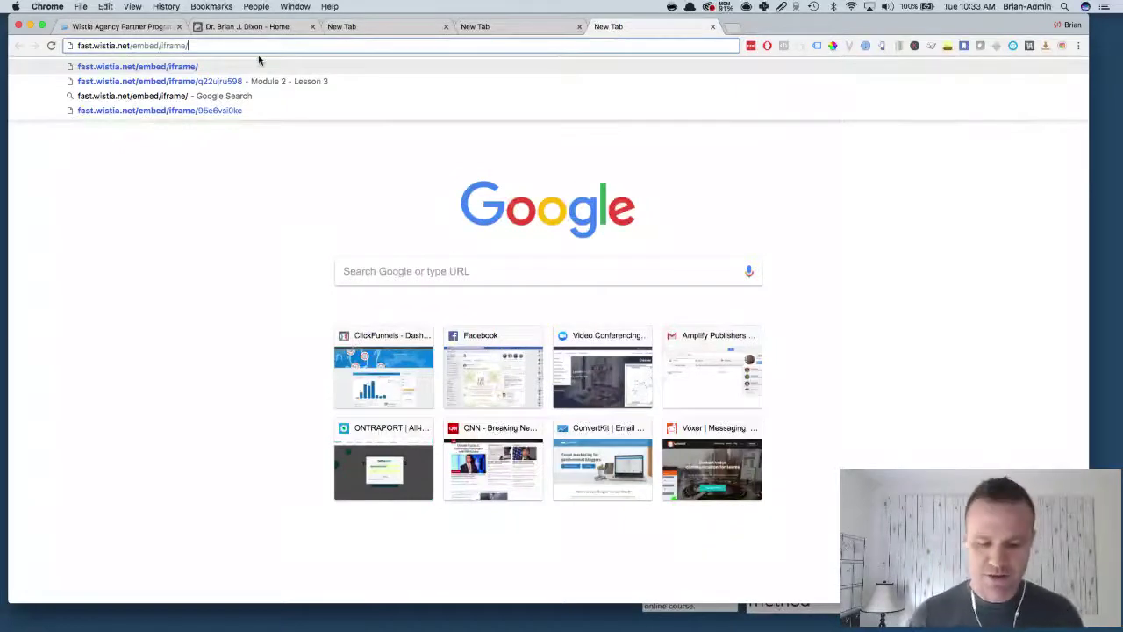
Copy the base address, append the video ID 5n14uroy04 from the clipboard history, and load the embed page.
key("super+a")
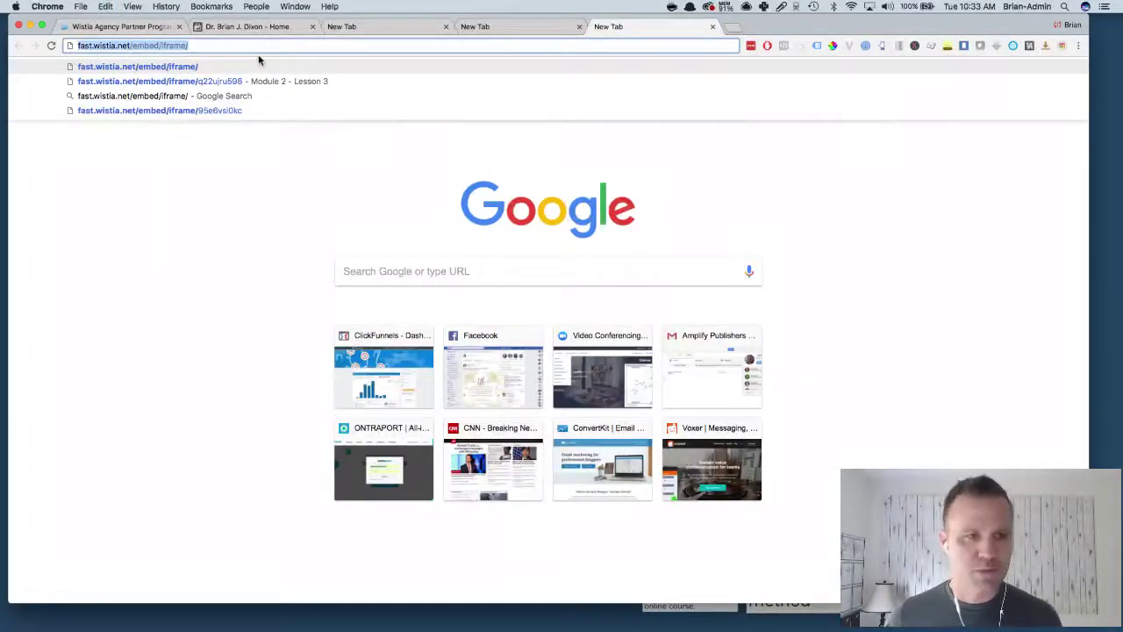
left_click(221, 46)
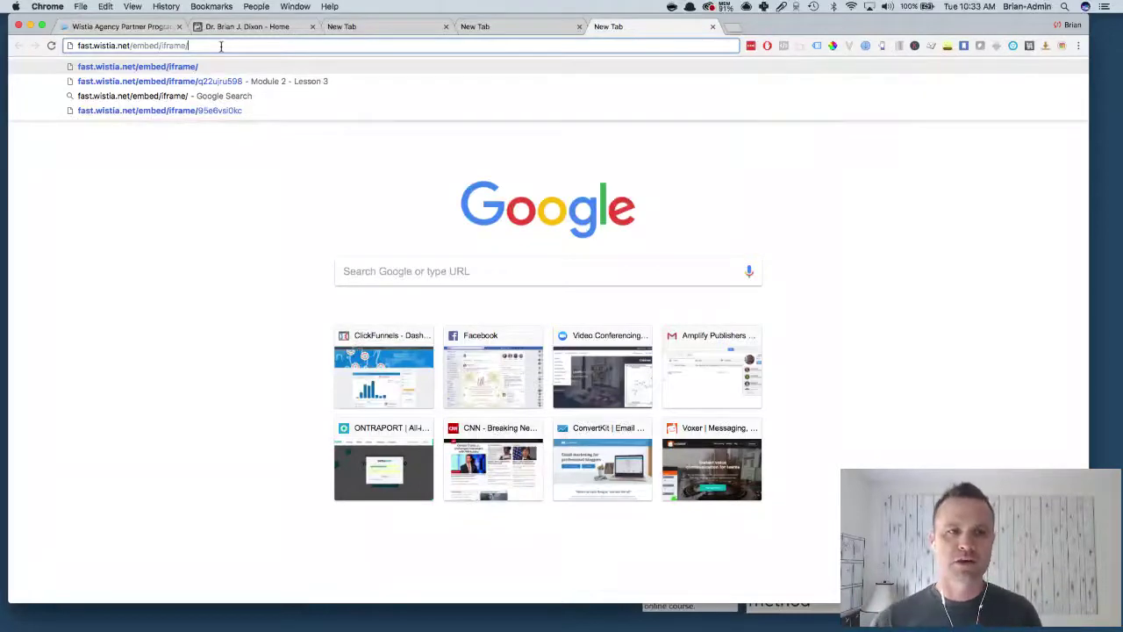
key("super+shift+4")
key("super+shift+v")
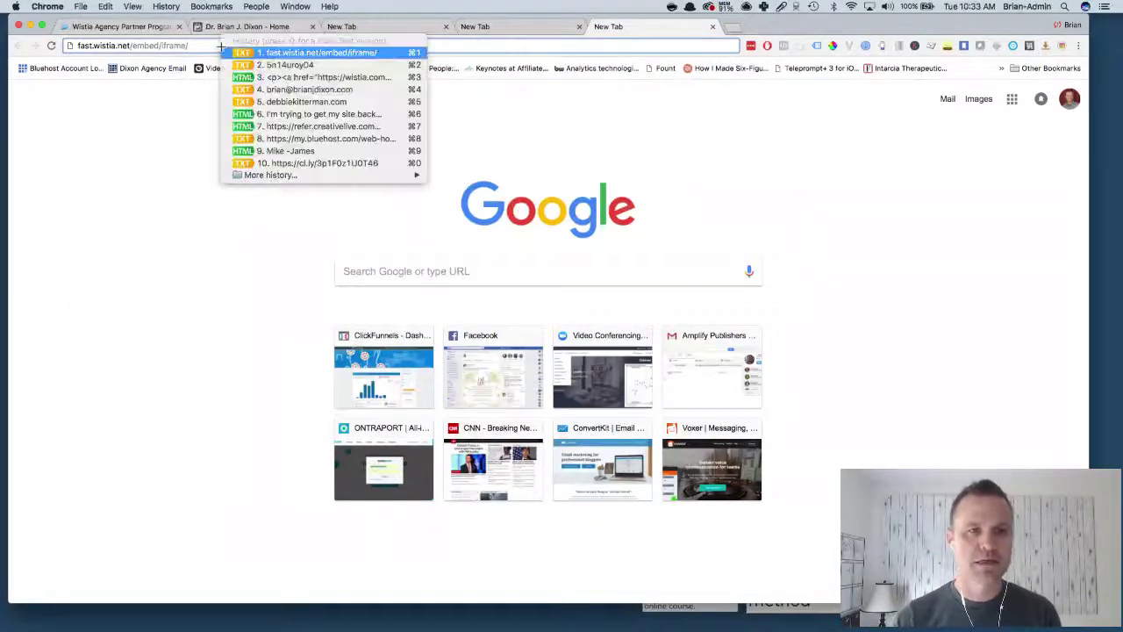
left_click(259, 63)
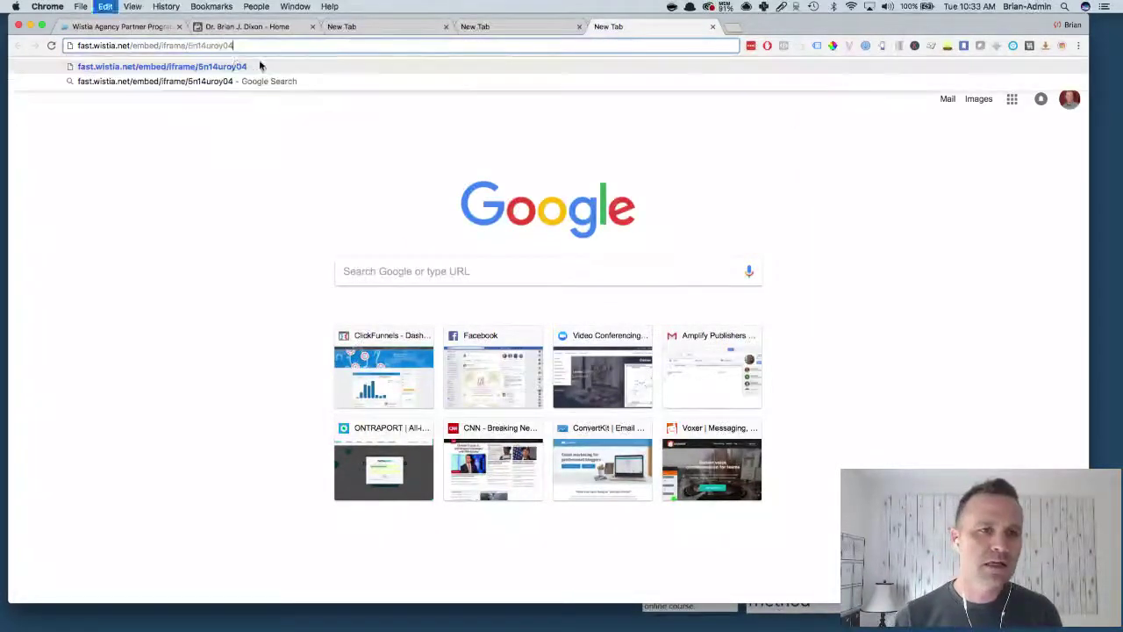
triple_click(244, 44)
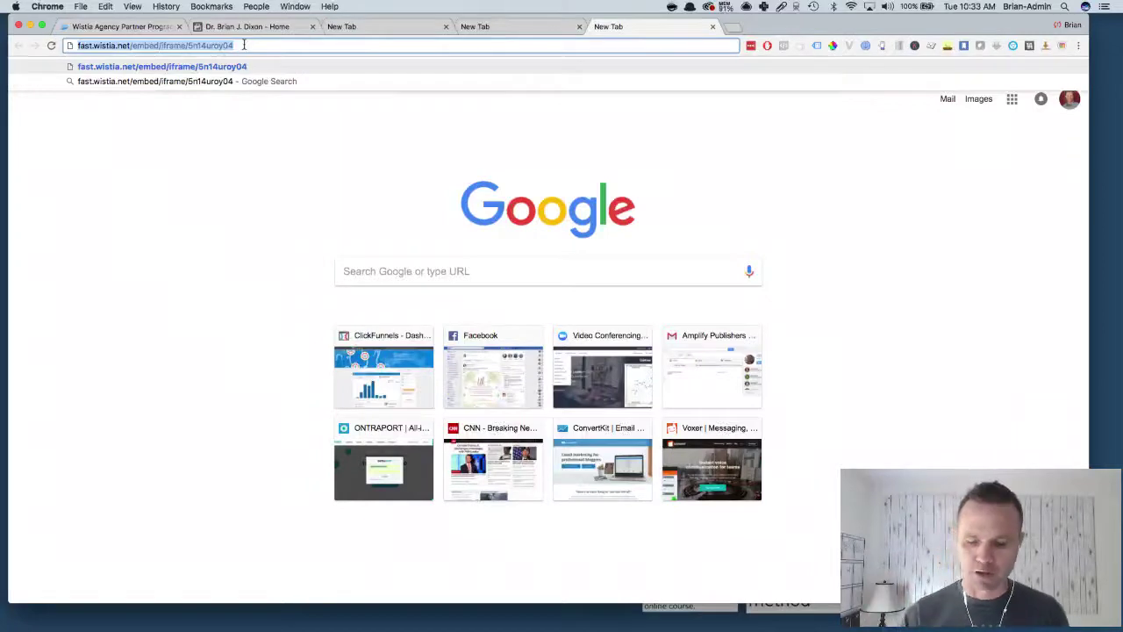
key("Return")
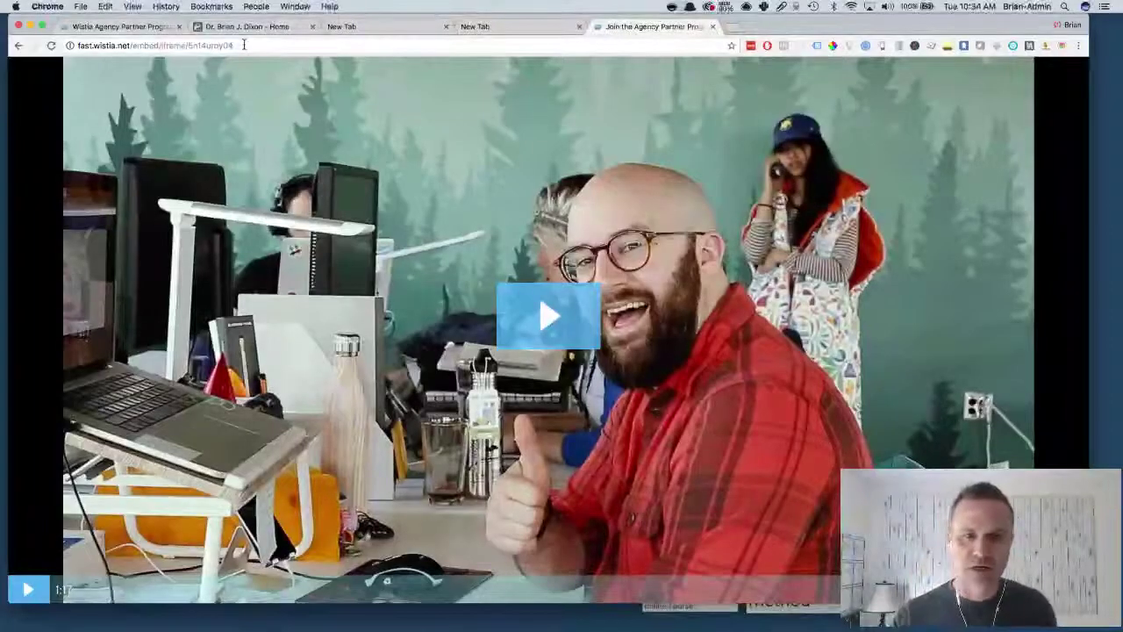
Open clipconverter.cc in a new tab and submit the Wistia embed page's URL as the video to download.
left_click(395, 46)
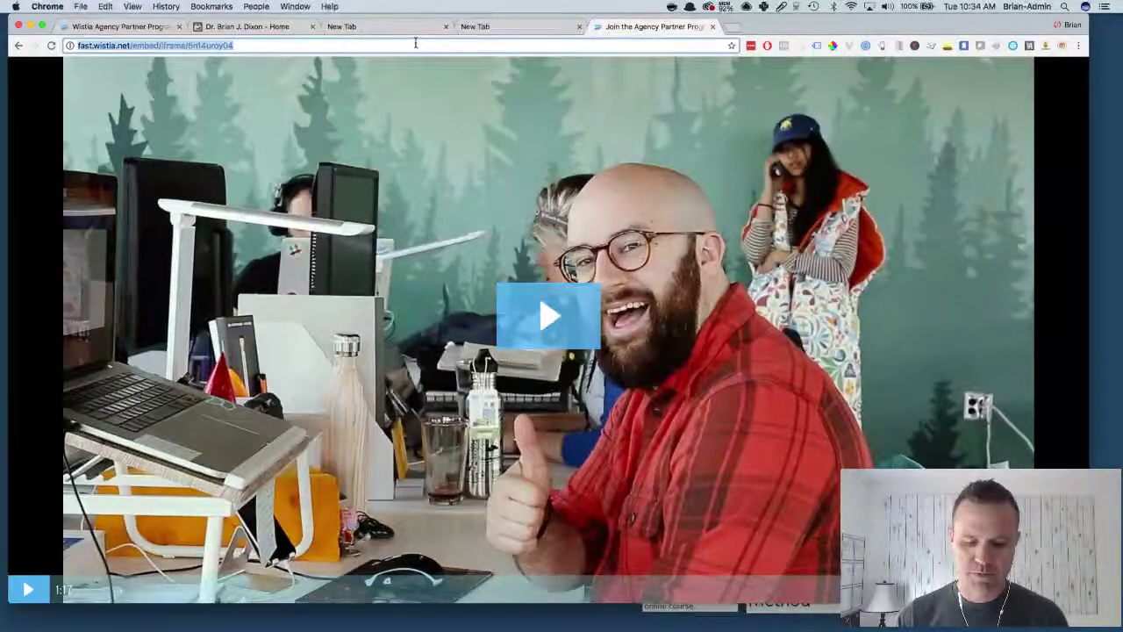
key("super+t")
type("clipconverter.cc")
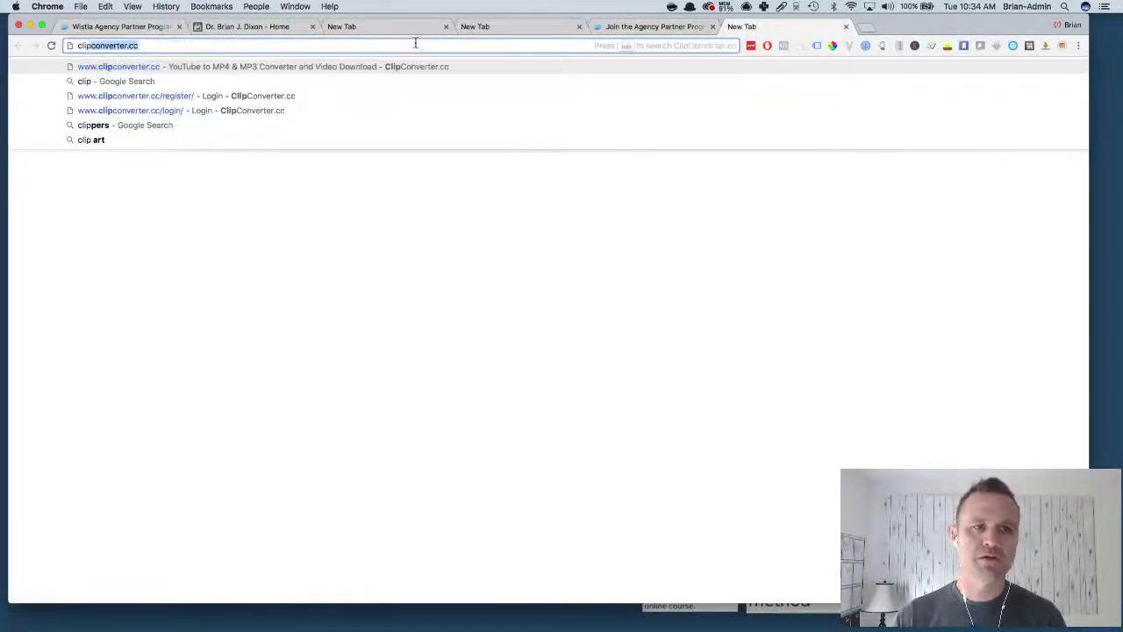
key("Return")
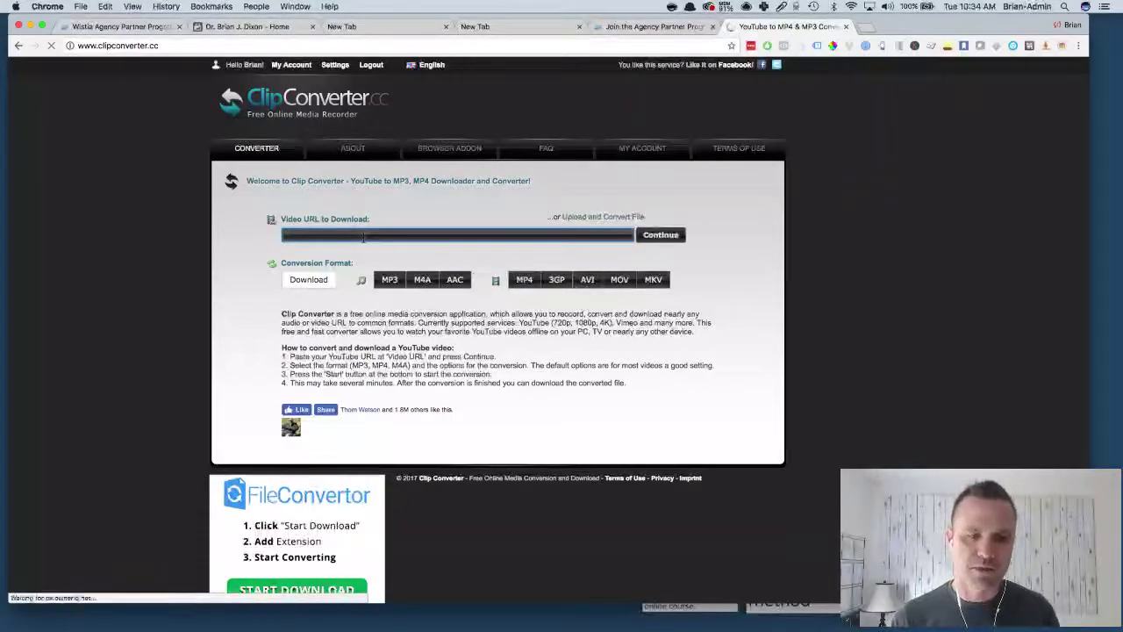
type("http://fast.wistia.net/embed/iframe/6n14uroy04")
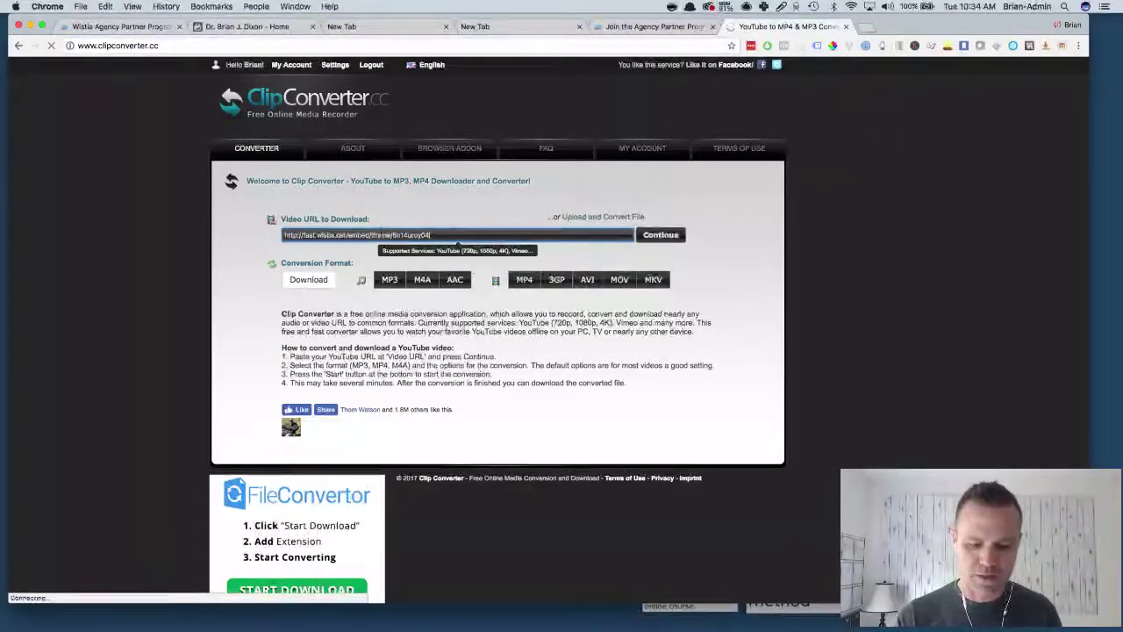
left_click(660, 235)
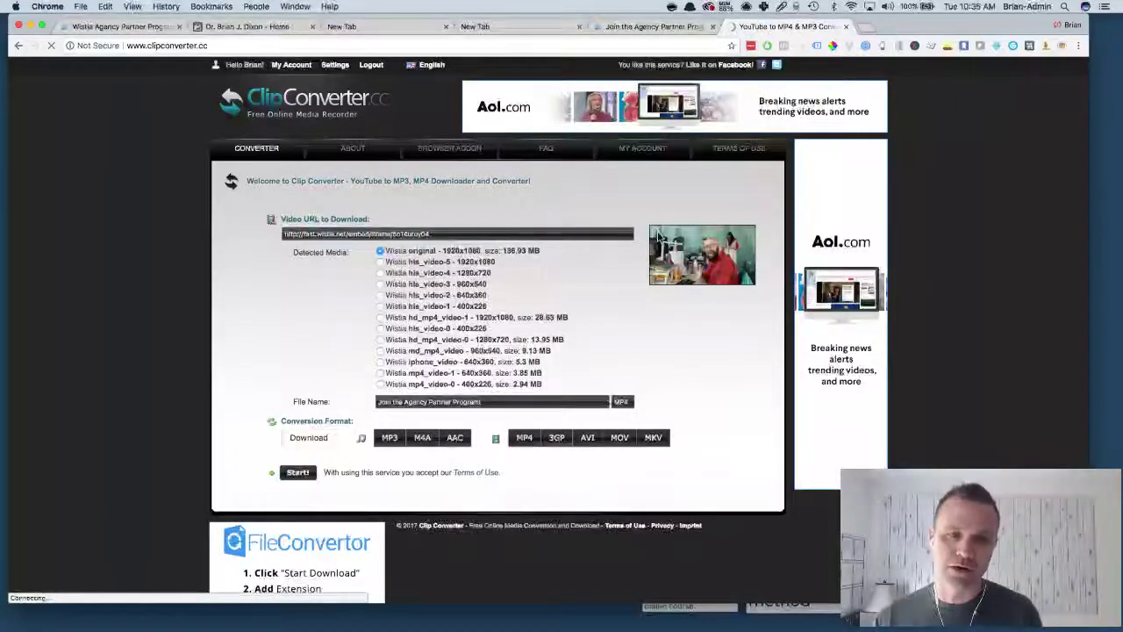
Choose the Wistia hd_mp4_video-1 version at 1920x1080 and start its conversion for download.
left_click(436, 262)
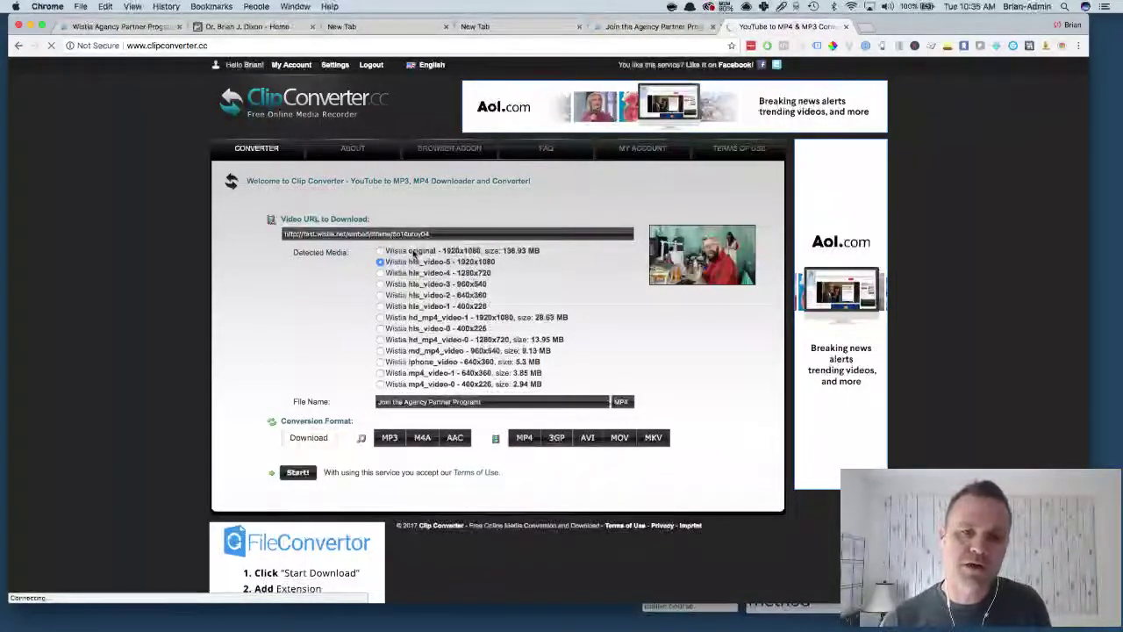
left_click(434, 252)
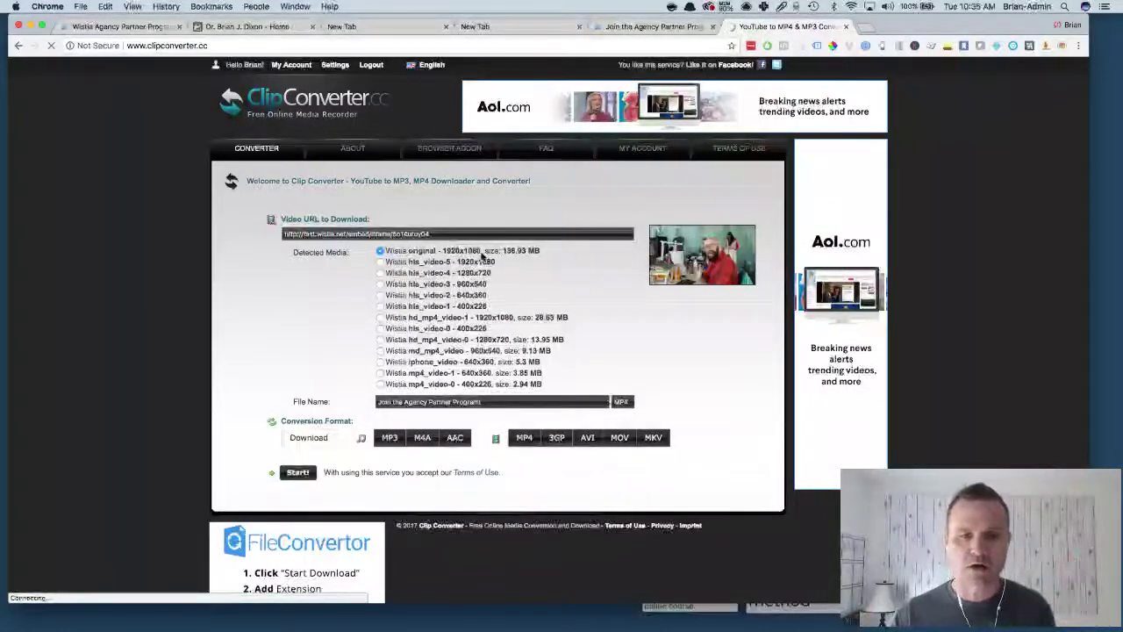
left_click(381, 317)
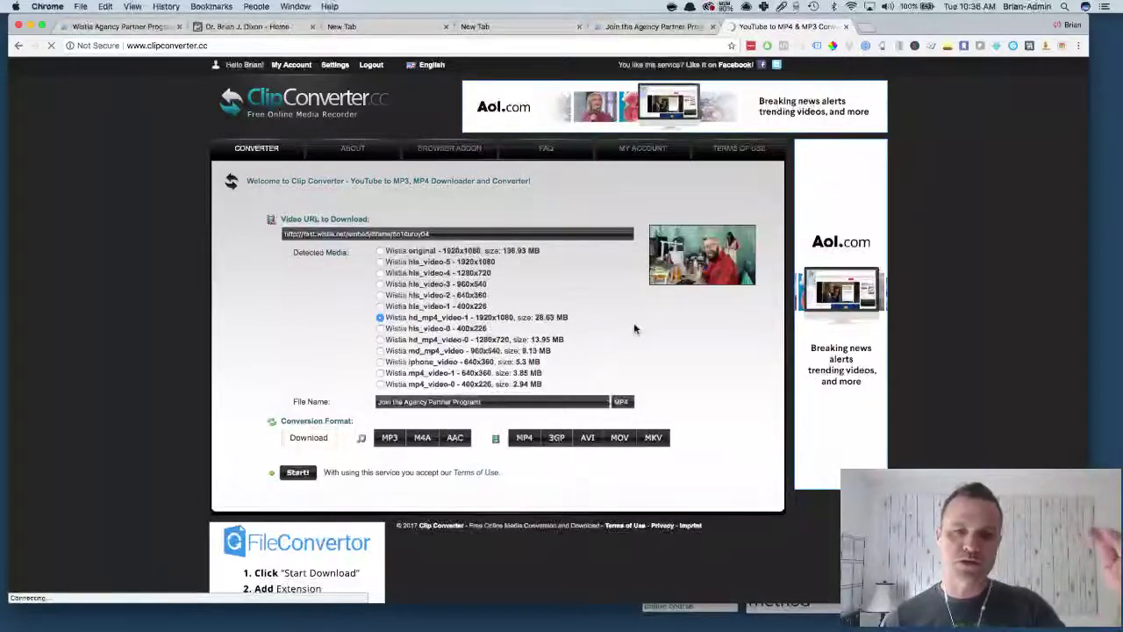
scroll(634, 329, "down", 2)
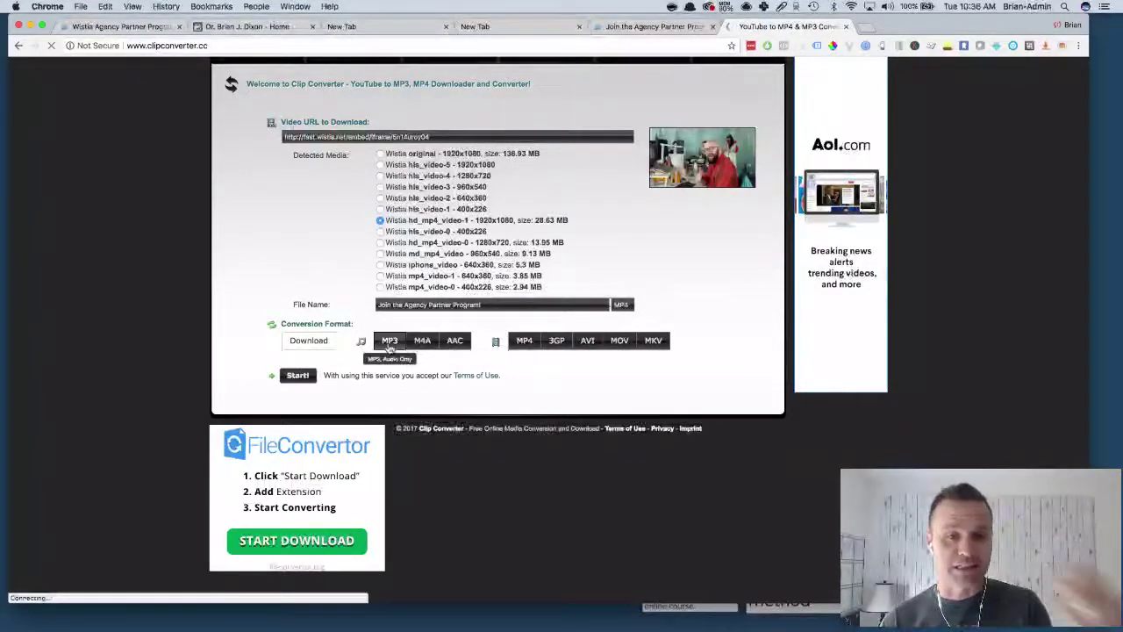
left_click(296, 376)
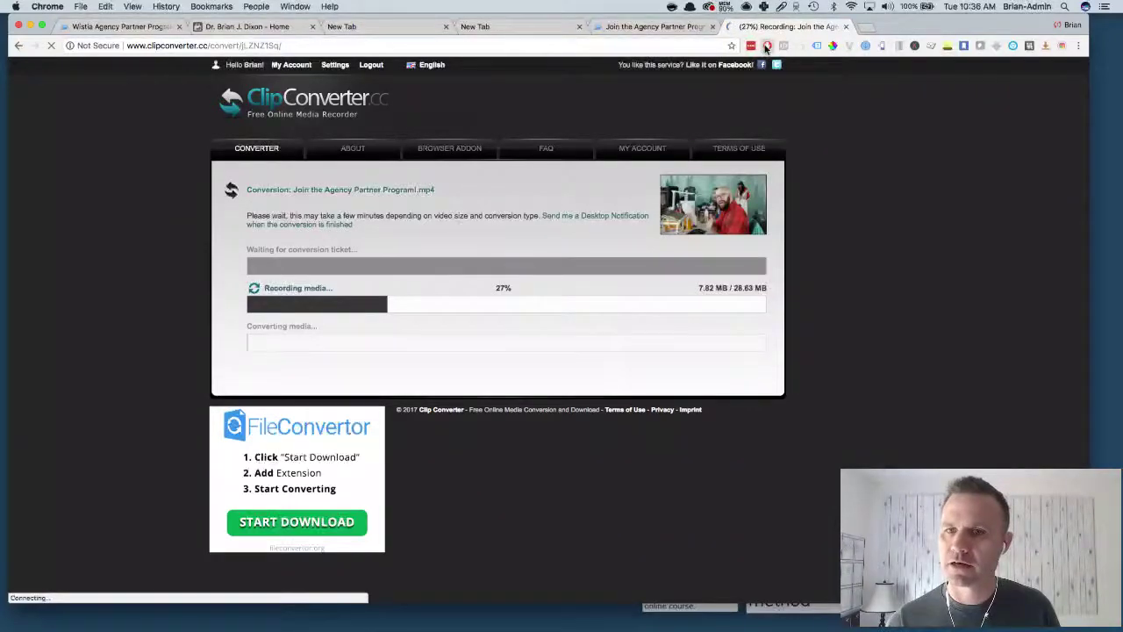
View the AdBlock extension's options for the conversion page and close them again.
left_click(767, 46)
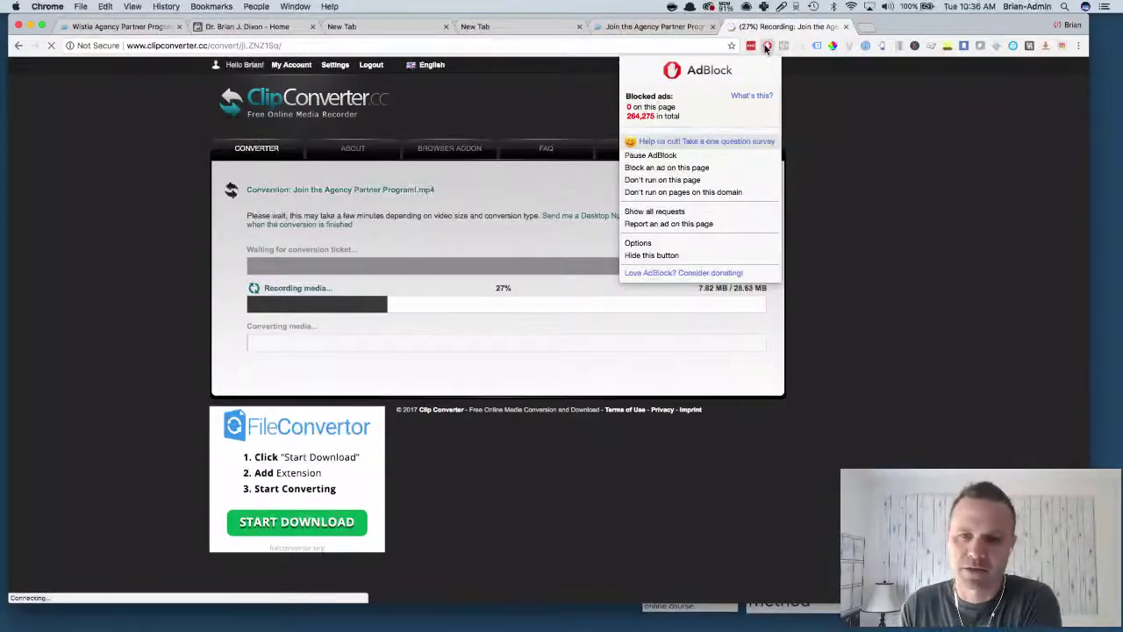
left_click(826, 48)
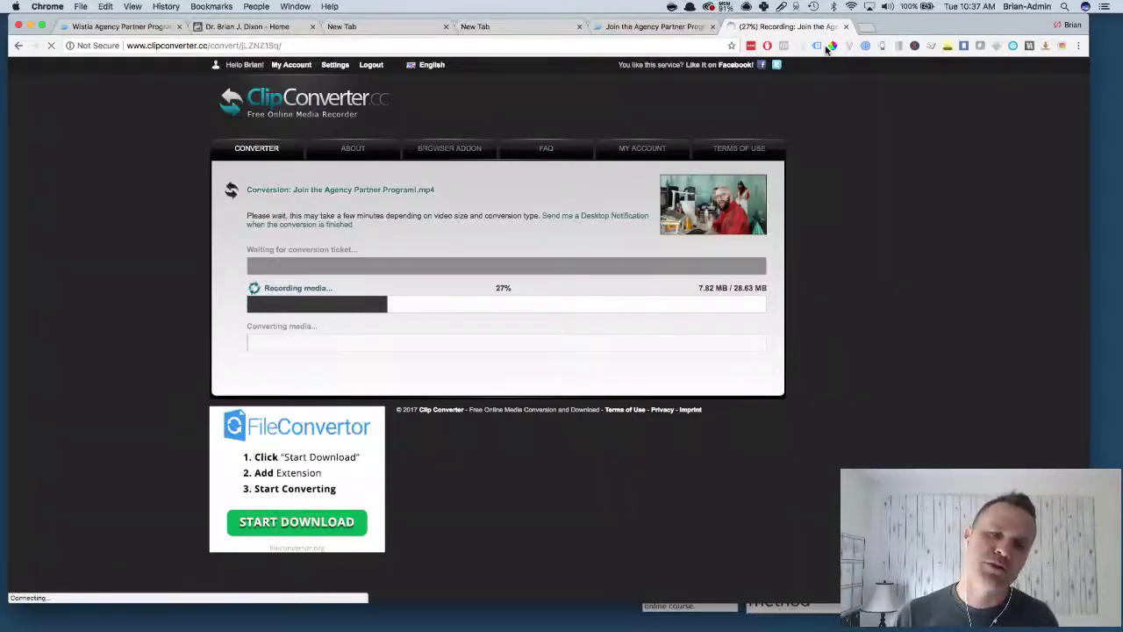
View the Wistia embed page, return to the Wistia Agency Partner page and play its embedded video.
left_click(655, 28)
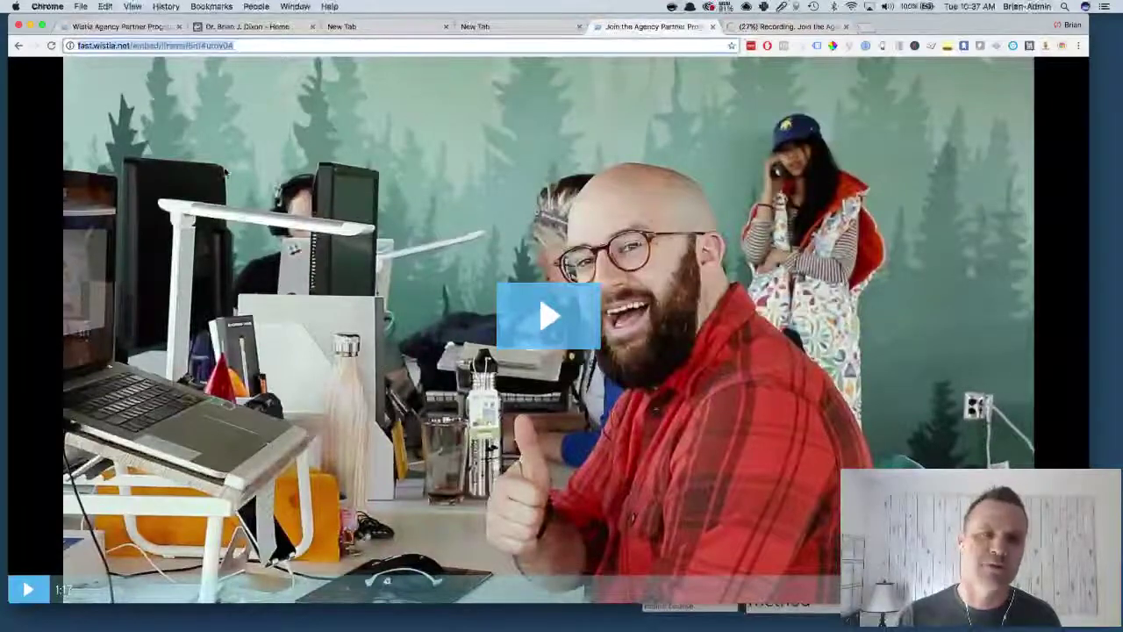
left_click(122, 30)
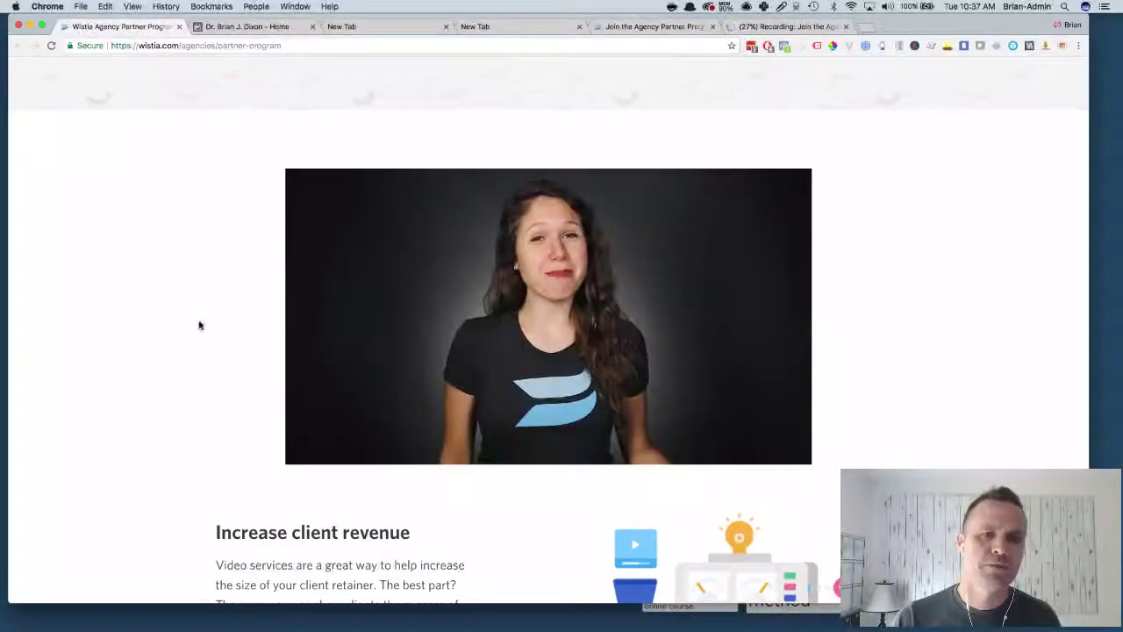
scroll(159, 402, "up", 5)
scroll(160, 401, "down", 4)
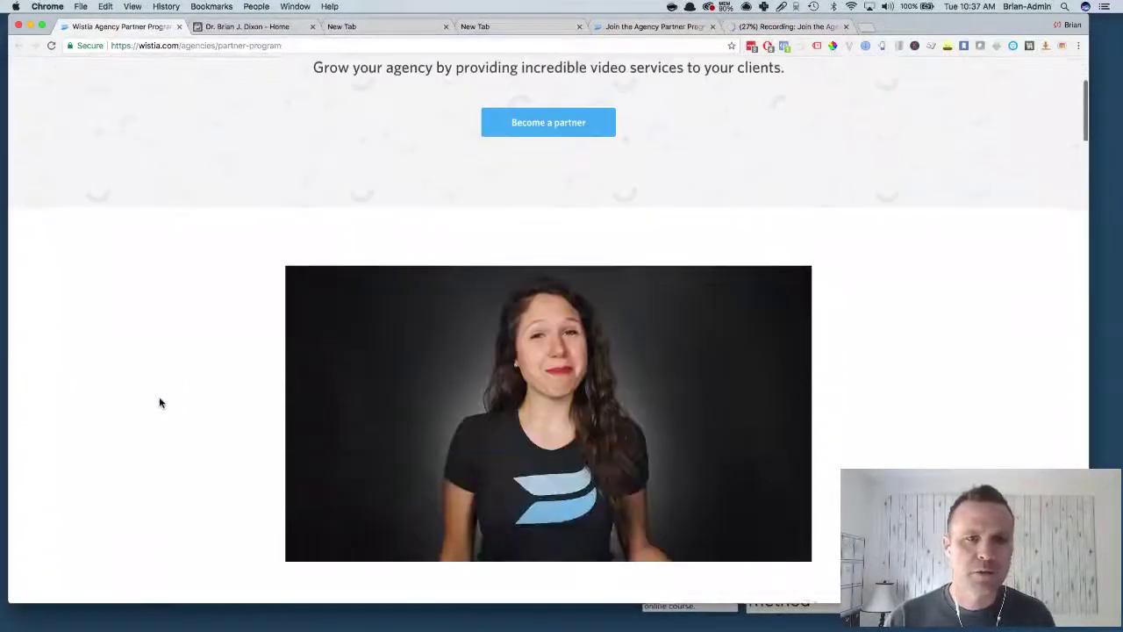
scroll(228, 394, "up", 4)
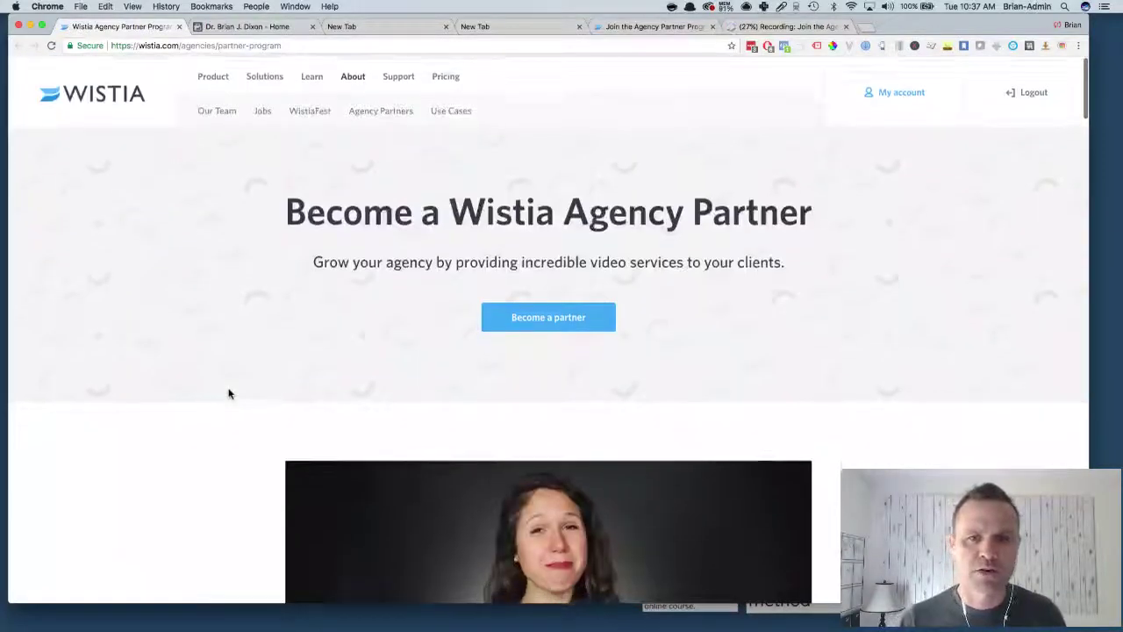
scroll(228, 394, "down", 3)
scroll(228, 394, "down", 3)
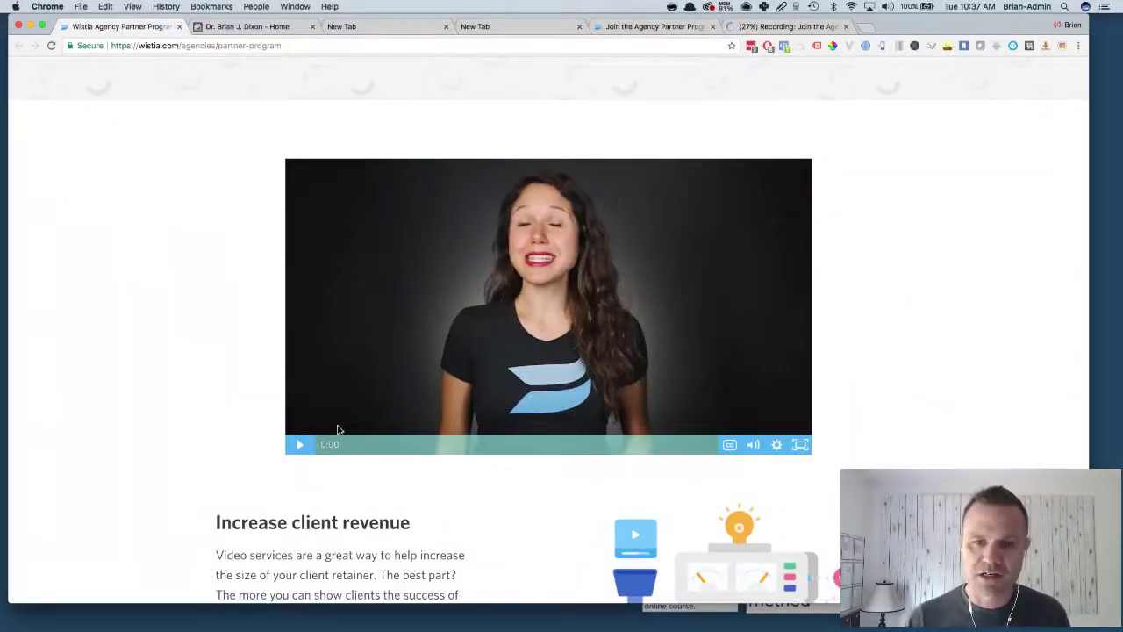
left_click(299, 448)
mouse_move(753, 448)
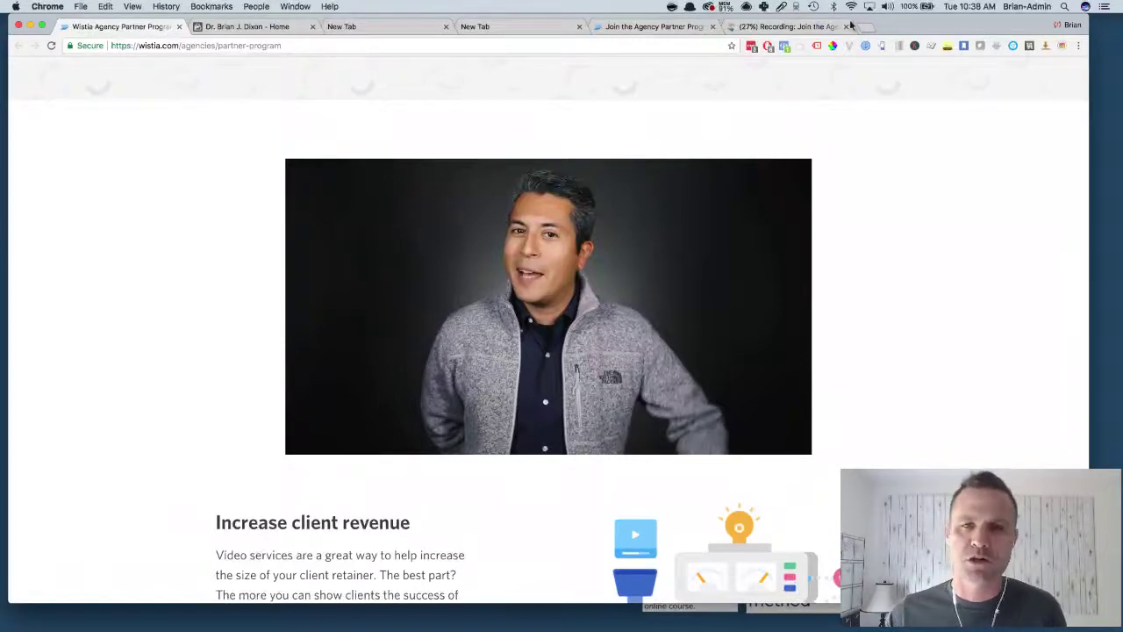
Return to the ClipConverter conversion page and reload it from its own address.
left_click(786, 29)
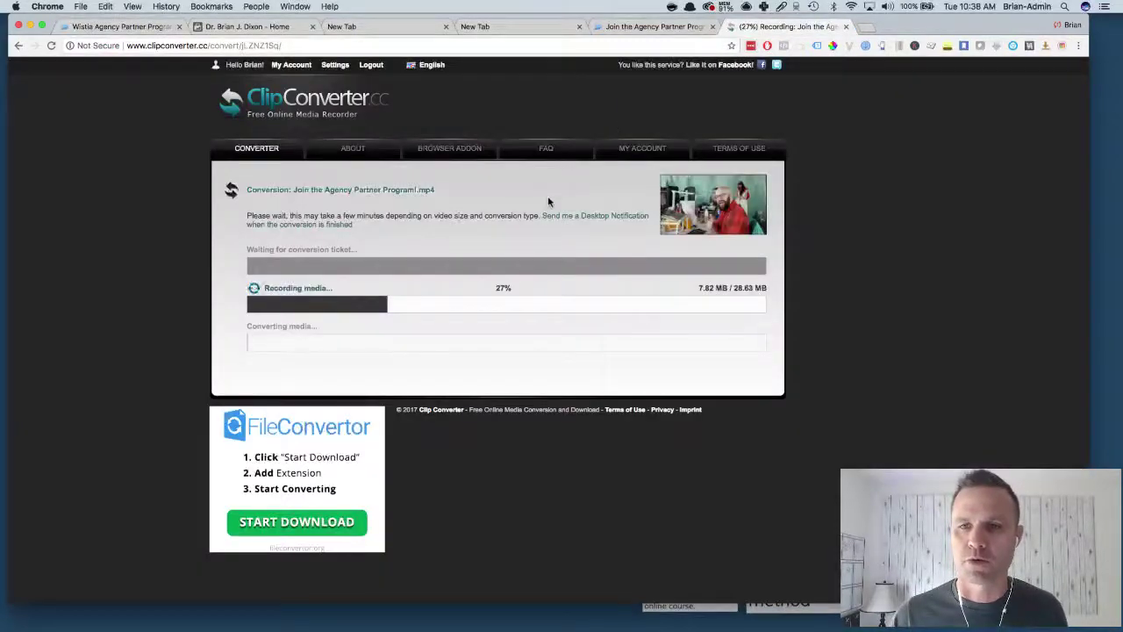
left_click(373, 46)
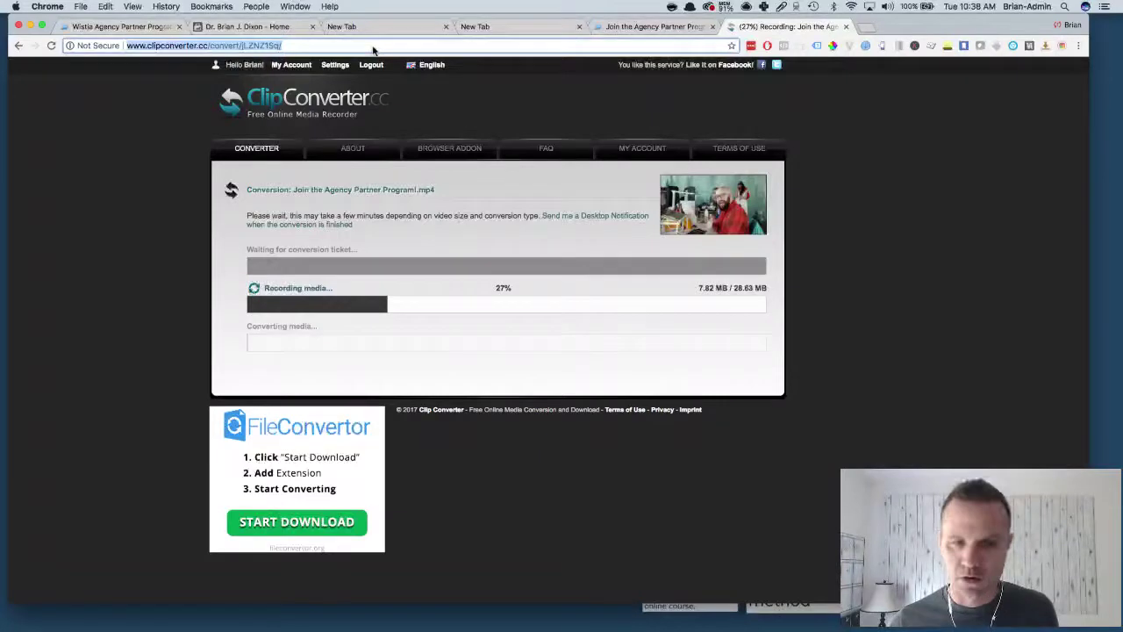
key("Return")
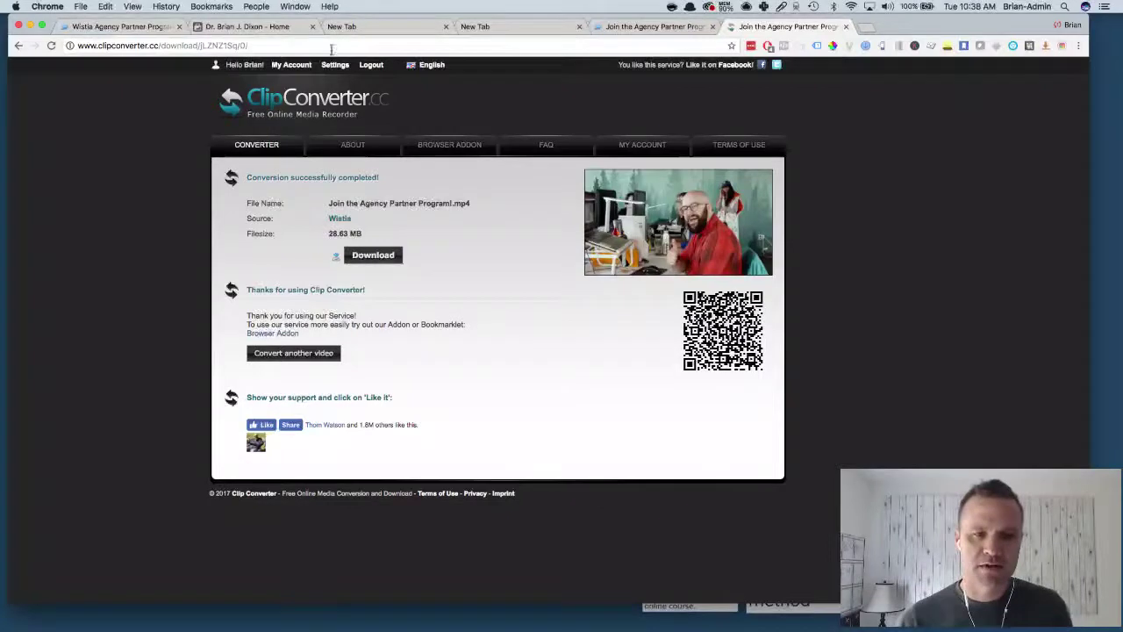
Download the converted video and save it to the Desktop as Background-video-example.
left_click(382, 261)
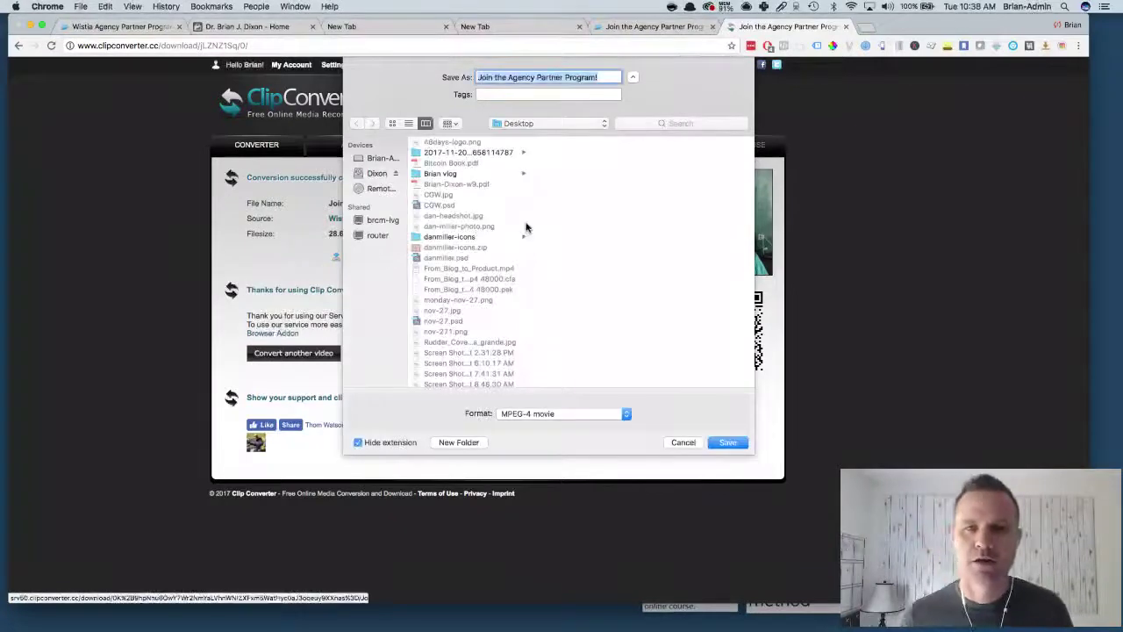
type("Back")
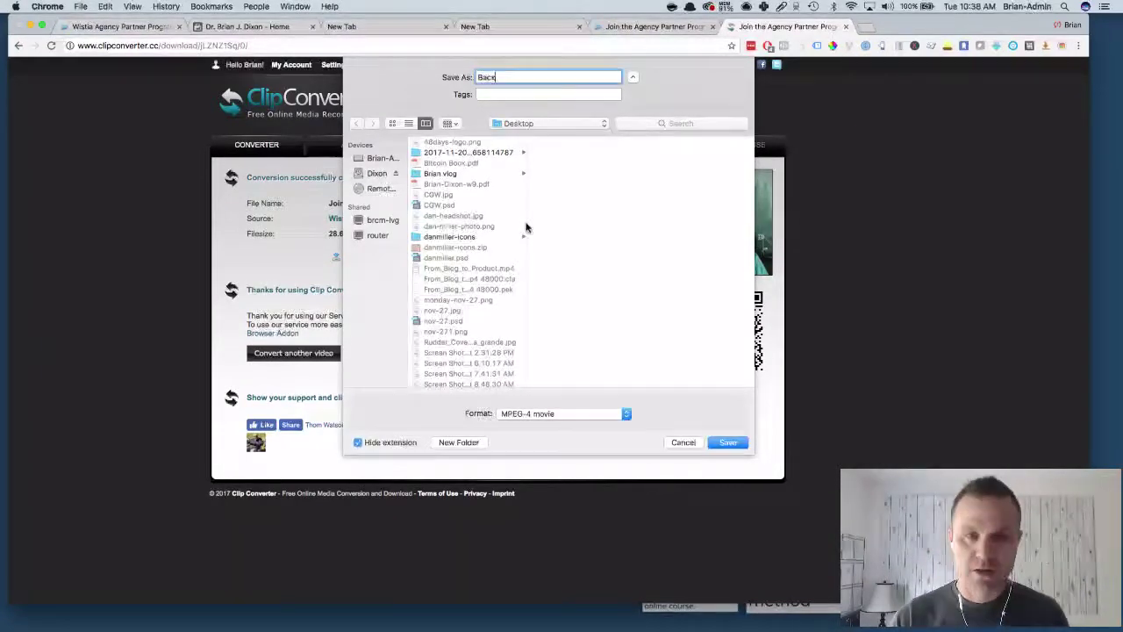
type("ground-video")
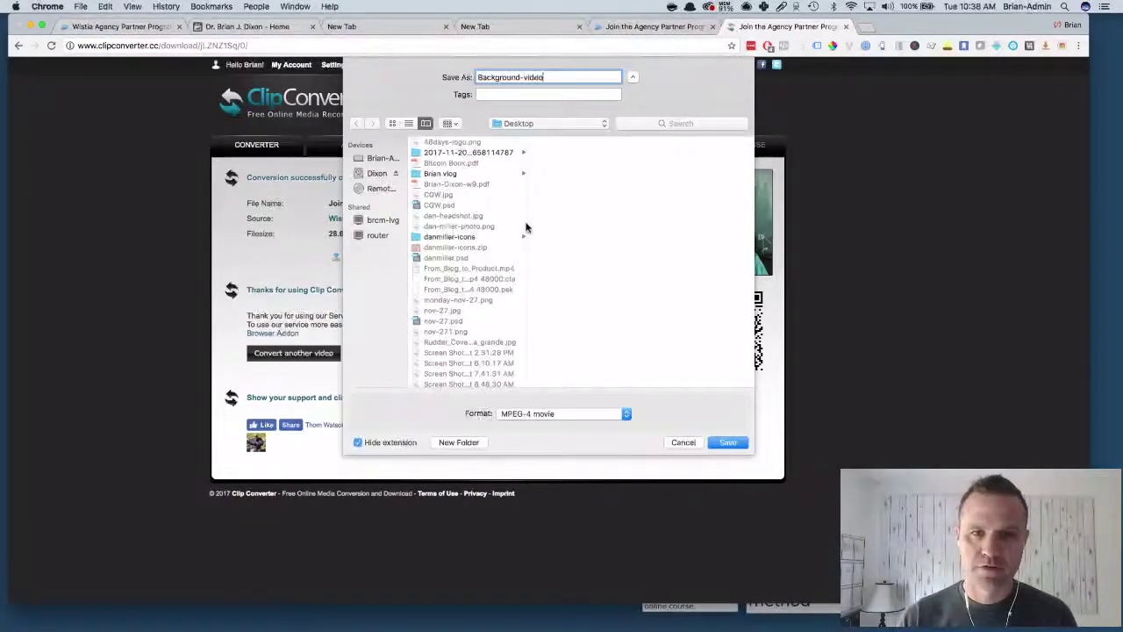
type("-example")
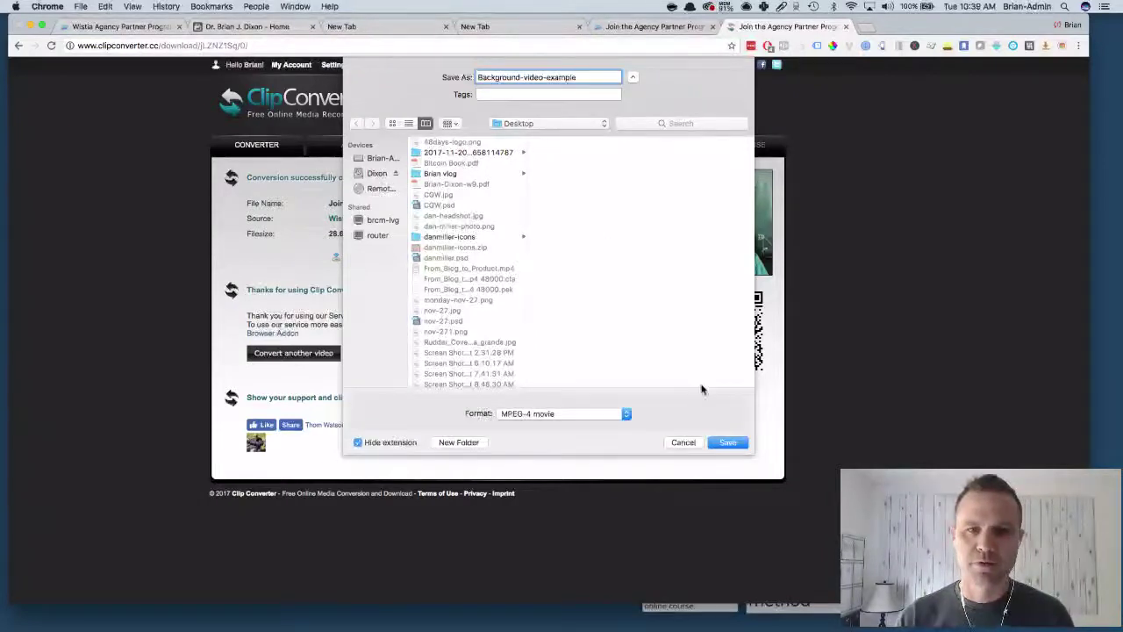
left_click(729, 442)
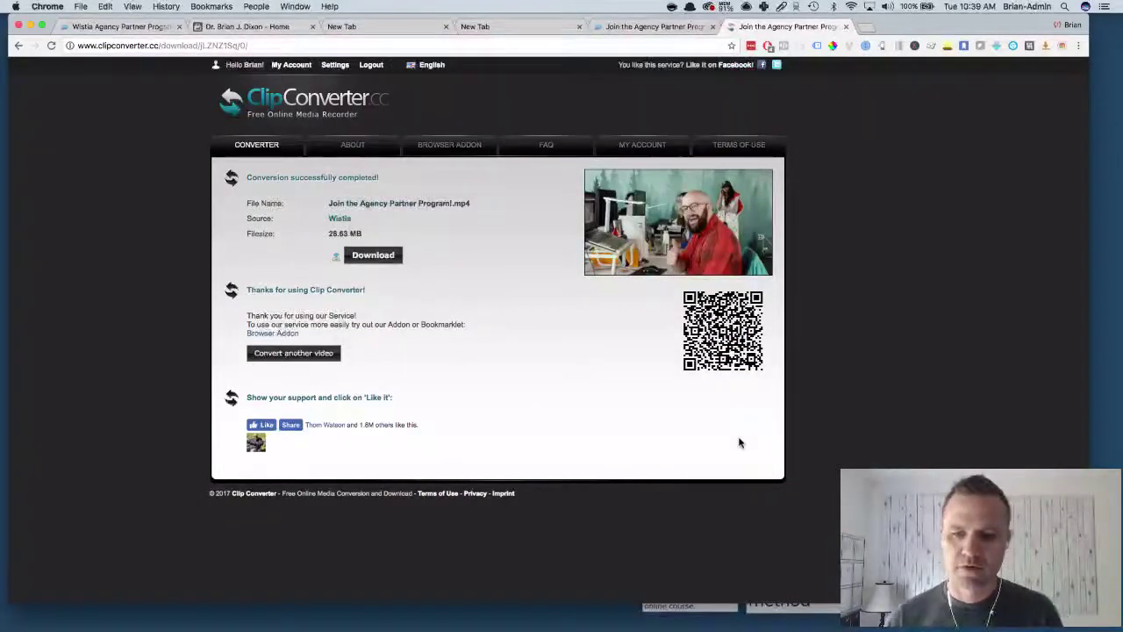